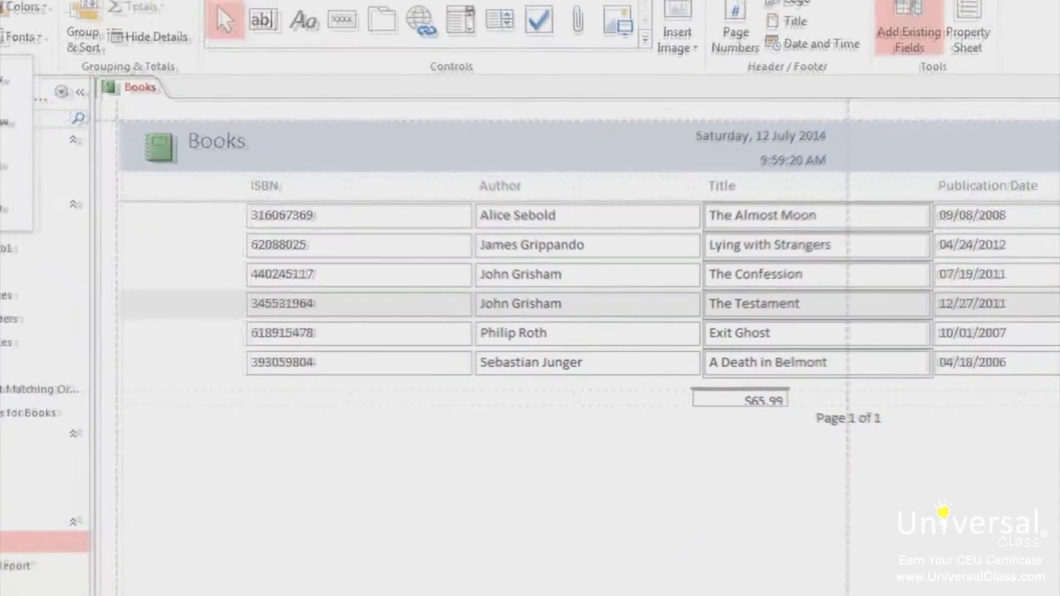
Check the Books report's page layout in Print Preview and return to Layout View.
{"action": "left_click", "coordinate": [20, 89]}
{"action": "left_click", "coordinate": [49, 165]}
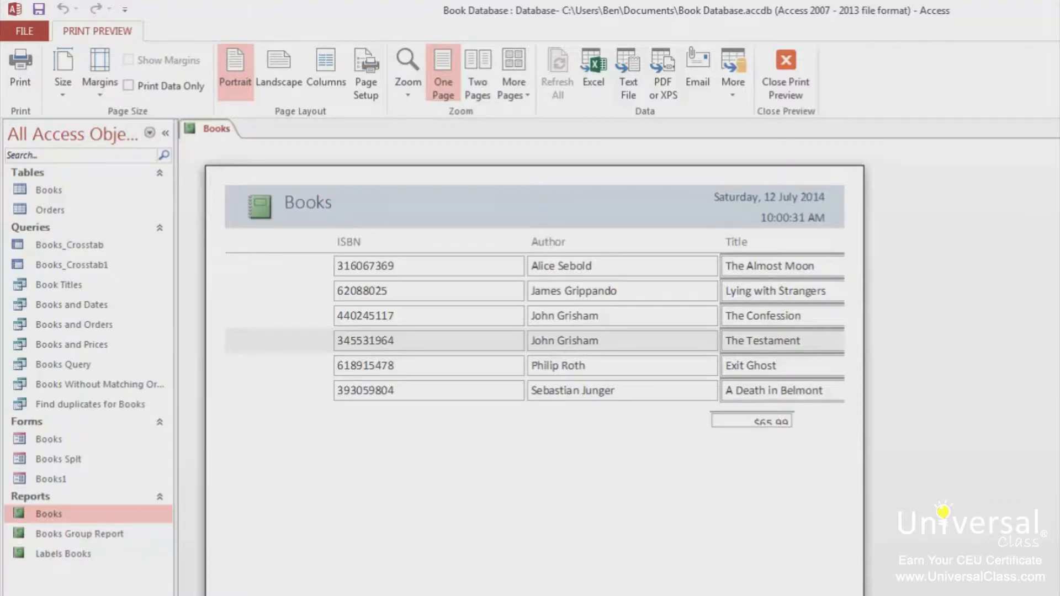
{"action": "left_click", "coordinate": [568, 514]}
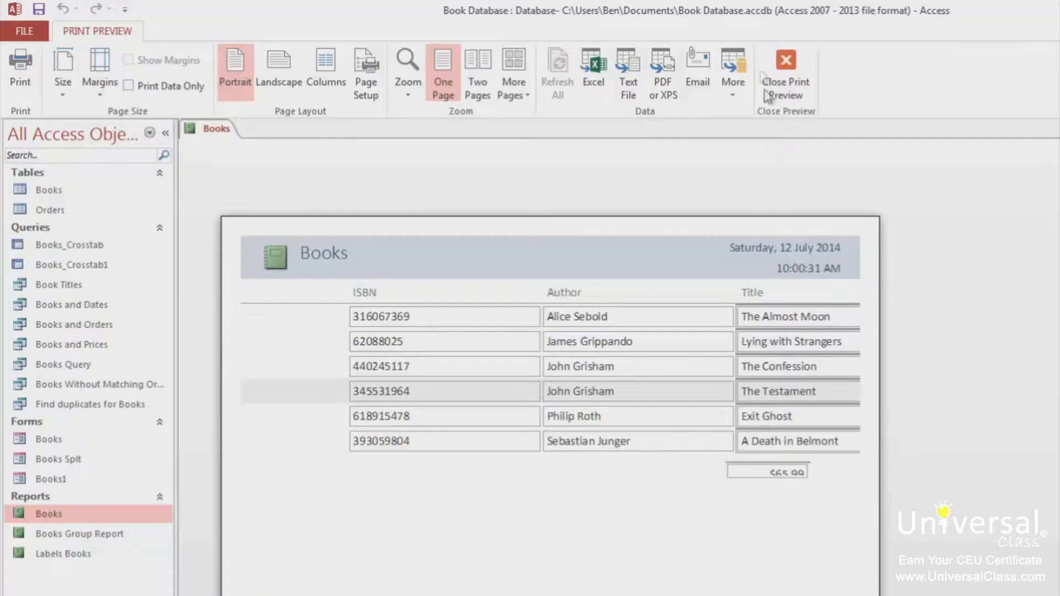
{"action": "left_click", "coordinate": [807, 76]}
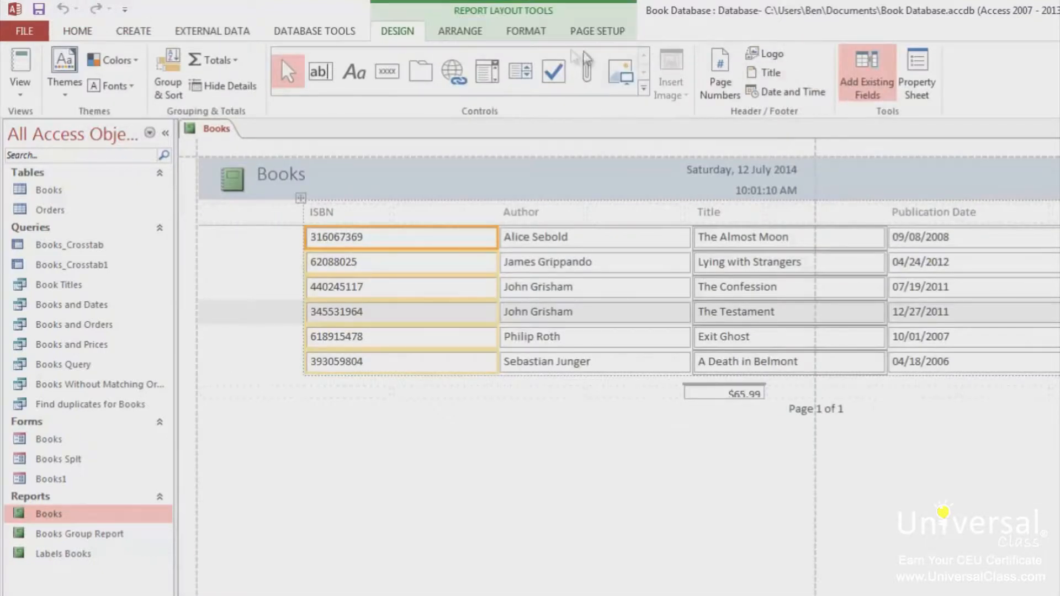
Set the Books report's page orientation to landscape and check the page in Print Preview.
{"action": "left_click", "coordinate": [622, 33]}
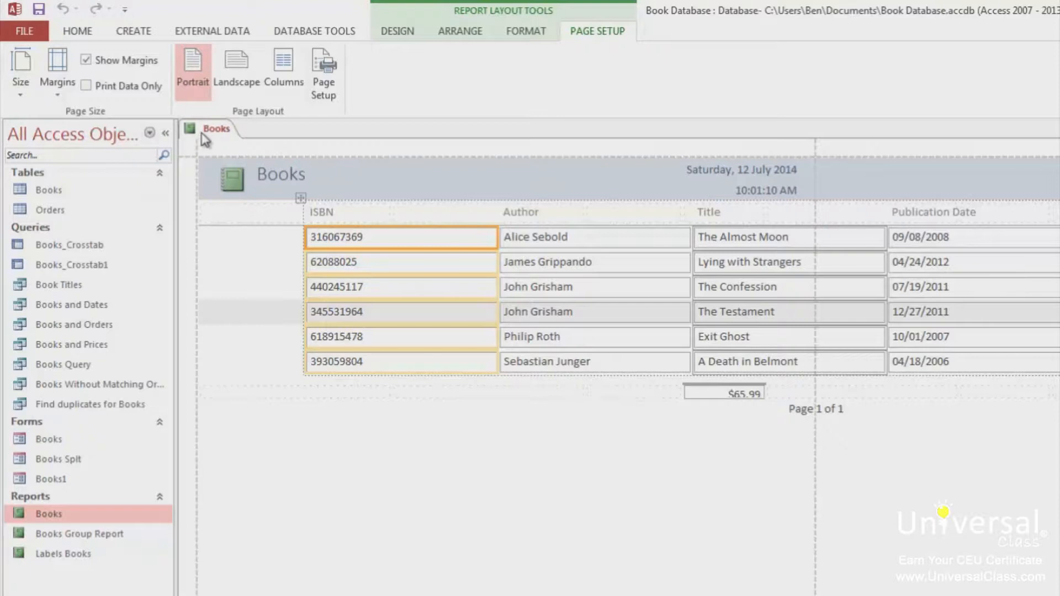
{"action": "left_click", "coordinate": [239, 77]}
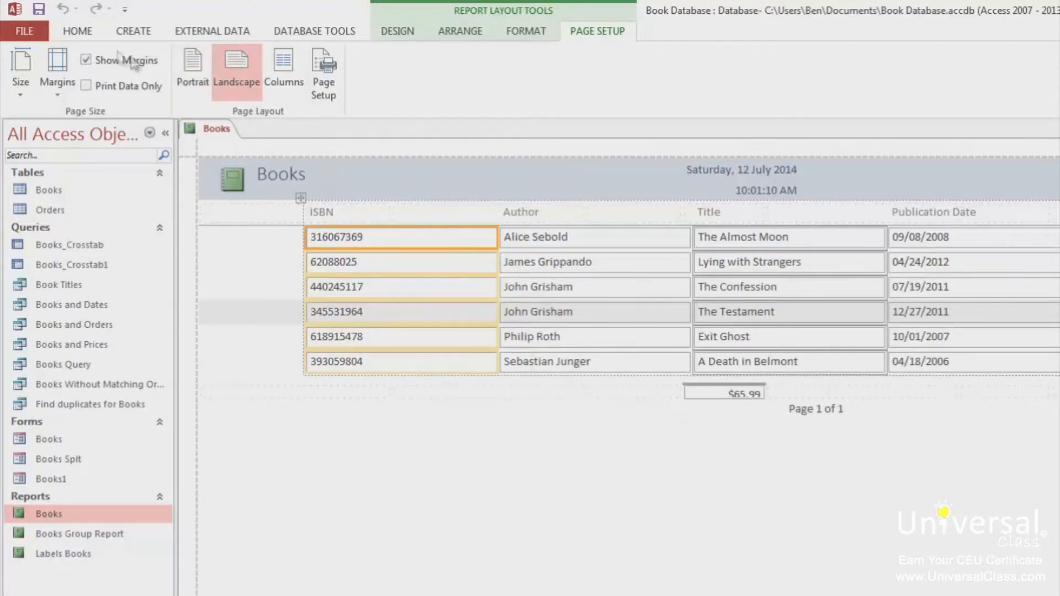
{"action": "left_click", "coordinate": [81, 31]}
{"action": "left_click", "coordinate": [28, 90]}
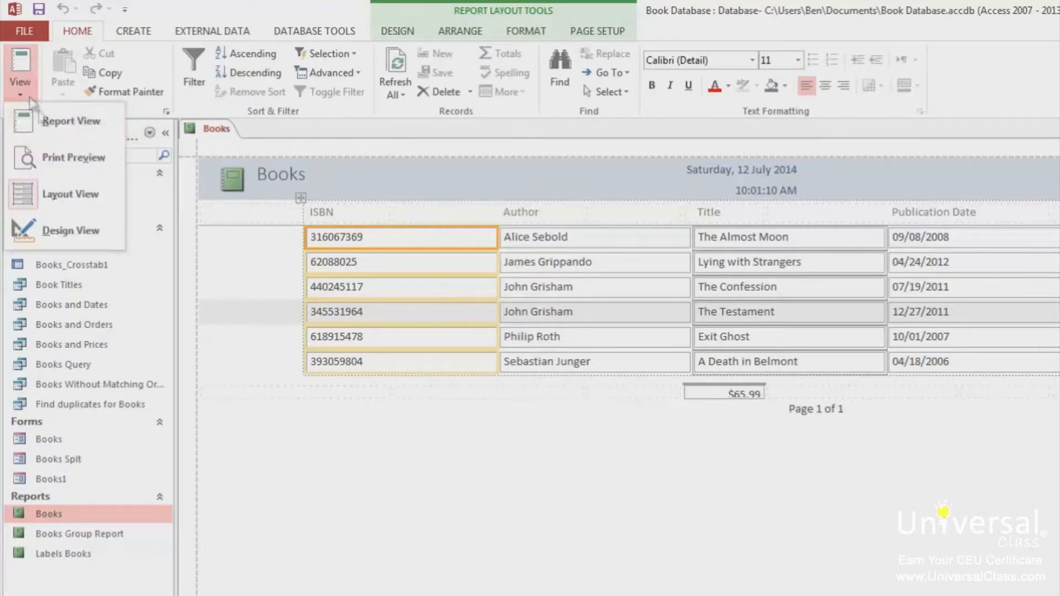
{"action": "left_click", "coordinate": [69, 155]}
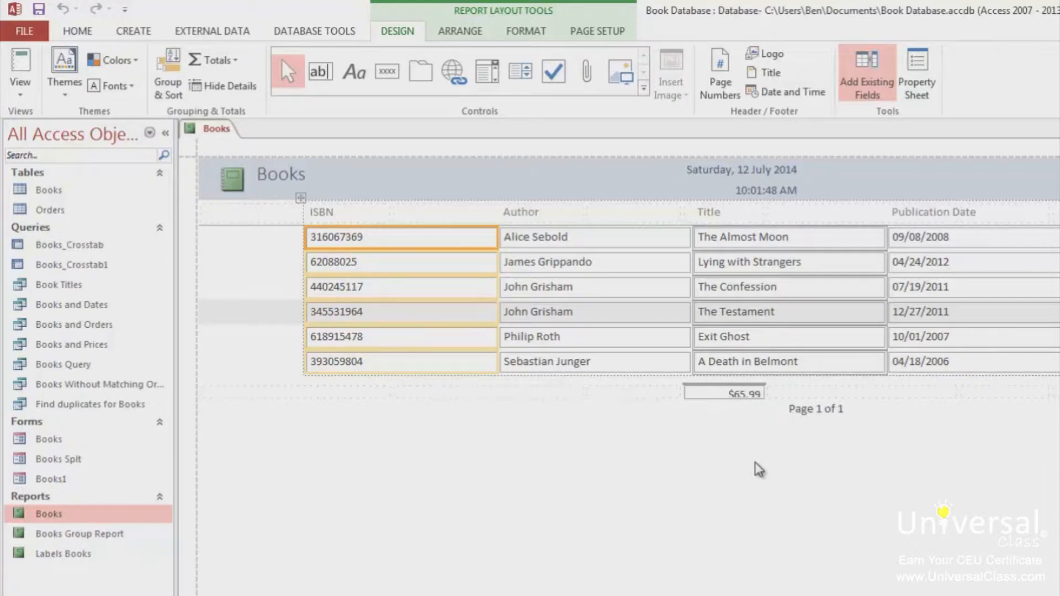
Set the report's top, bottom, left and right page margins to 25 mm each.
{"action": "left_click", "coordinate": [592, 34]}
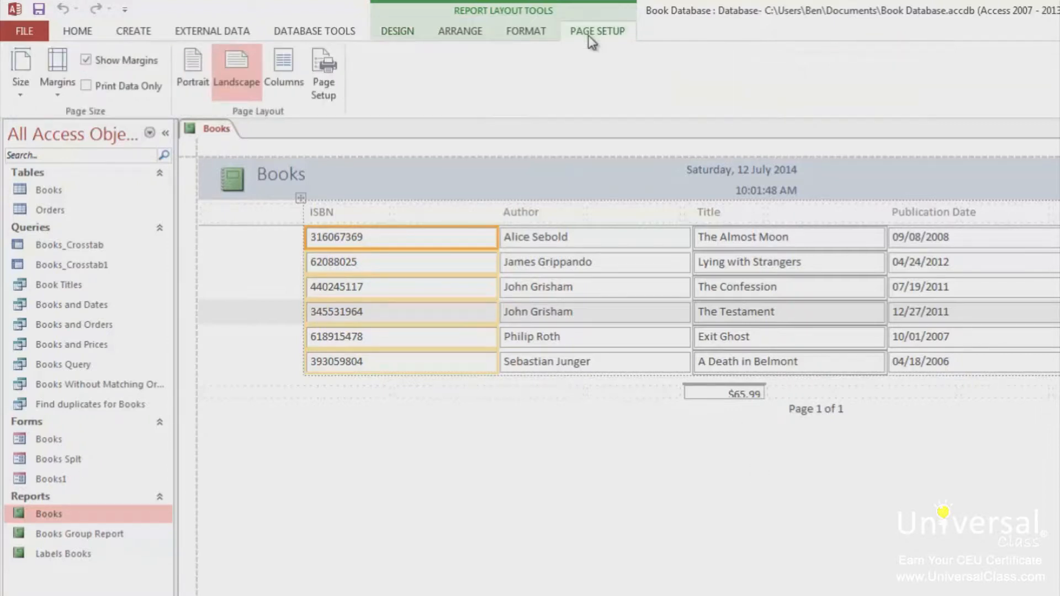
{"action": "left_click", "coordinate": [325, 80]}
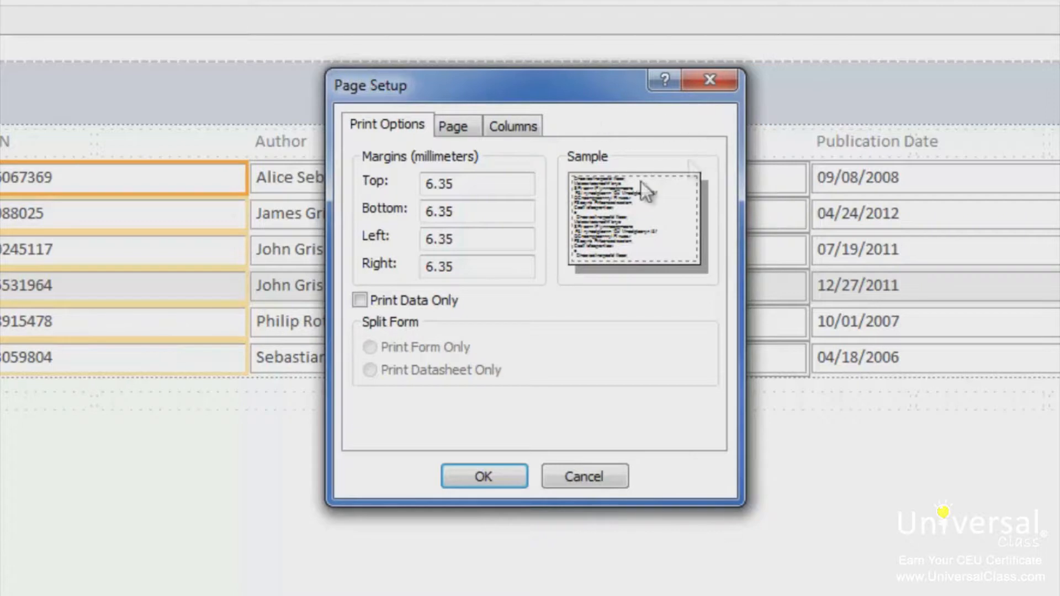
{"action": "left_click_drag", "start_coordinate": [491, 183], "coordinate": [323, 190]}
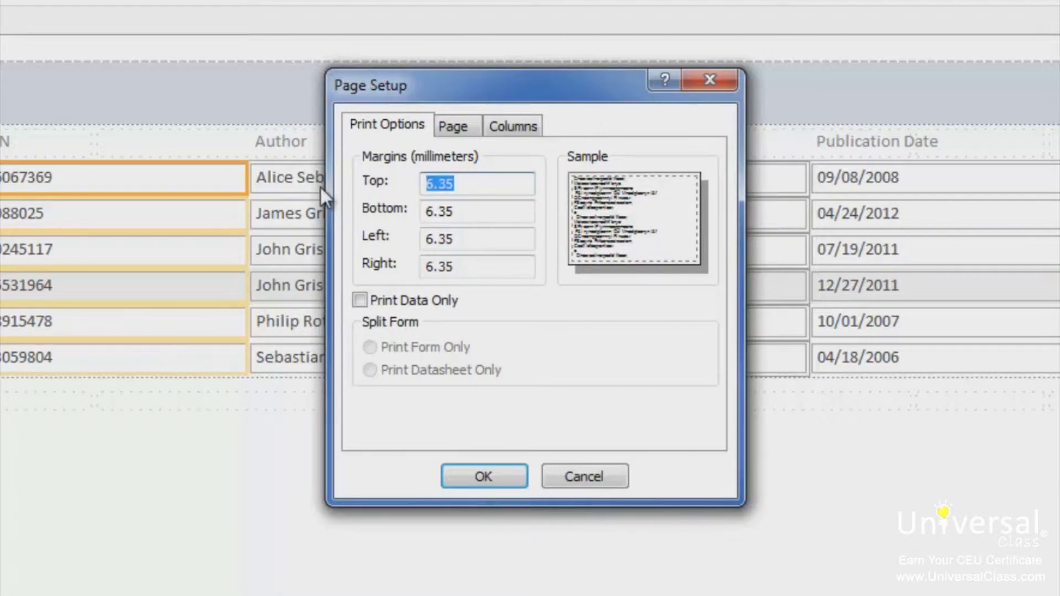
{"action": "type", "text": "25"}
{"action": "key", "text": "Tab"}
{"action": "type", "text": "25"}
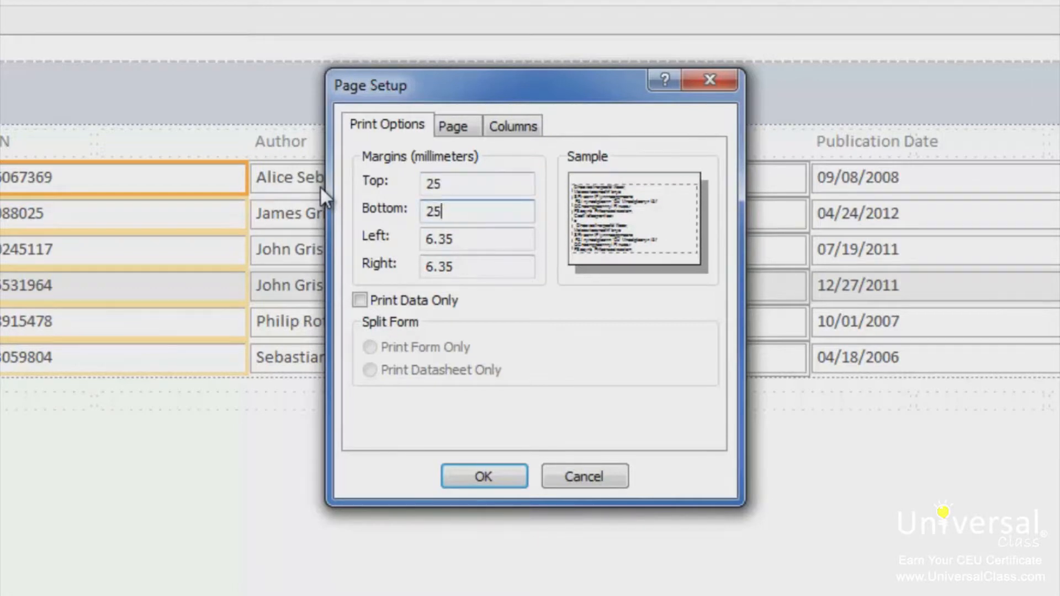
{"action": "key", "text": "Tab"}
{"action": "type", "text": "25"}
{"action": "key", "text": "Tab"}
{"action": "type", "text": "25"}
{"action": "key", "text": "Tab"}
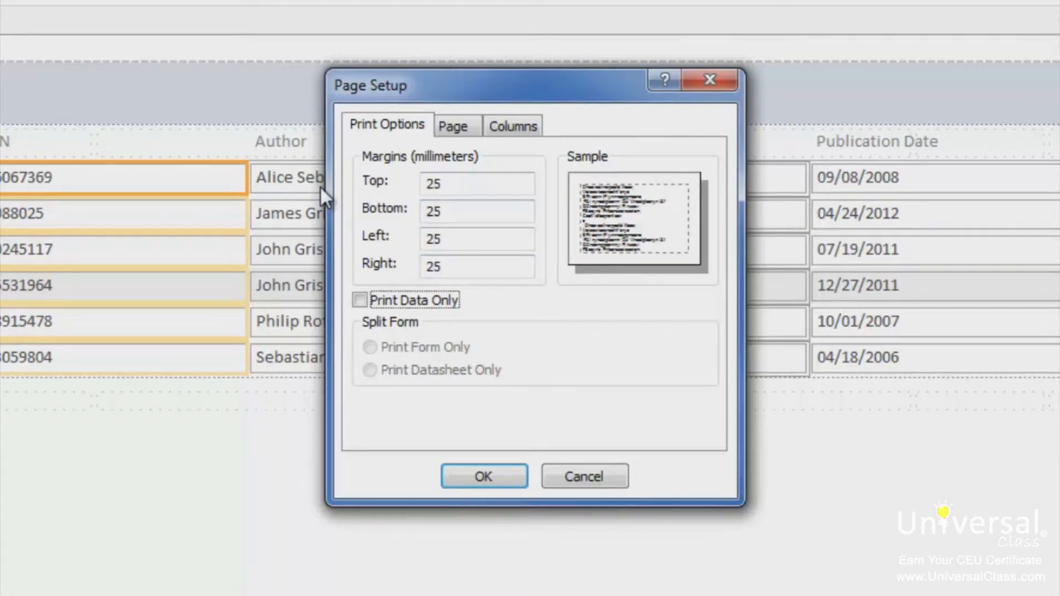
{"action": "left_click", "coordinate": [499, 479]}
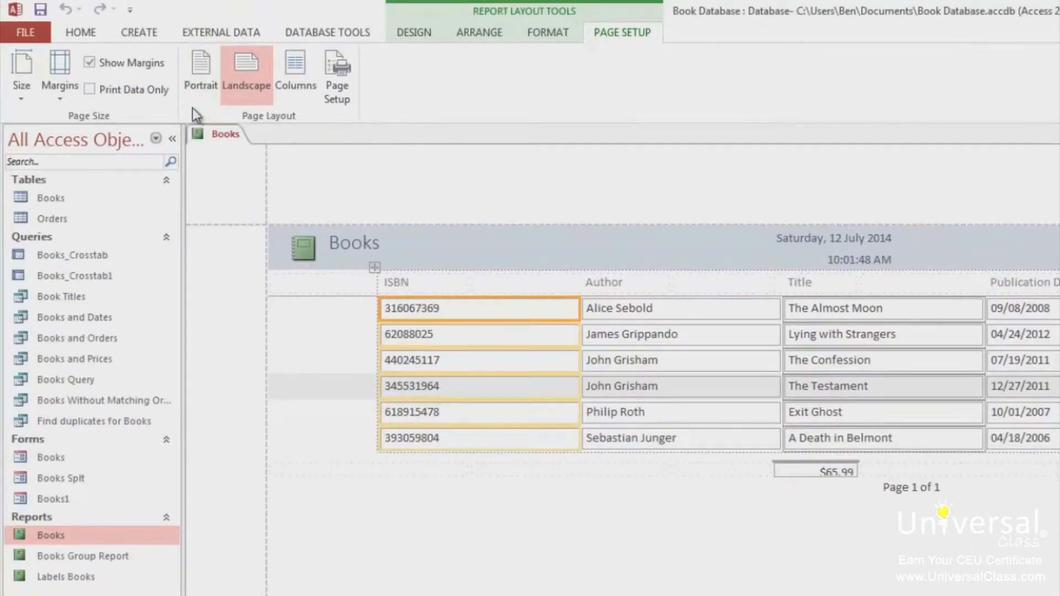
Examine the Print Data Only option and the Page and Columns settings in the report's page setup.
{"action": "left_click", "coordinate": [130, 88]}
{"action": "left_click", "coordinate": [130, 86]}
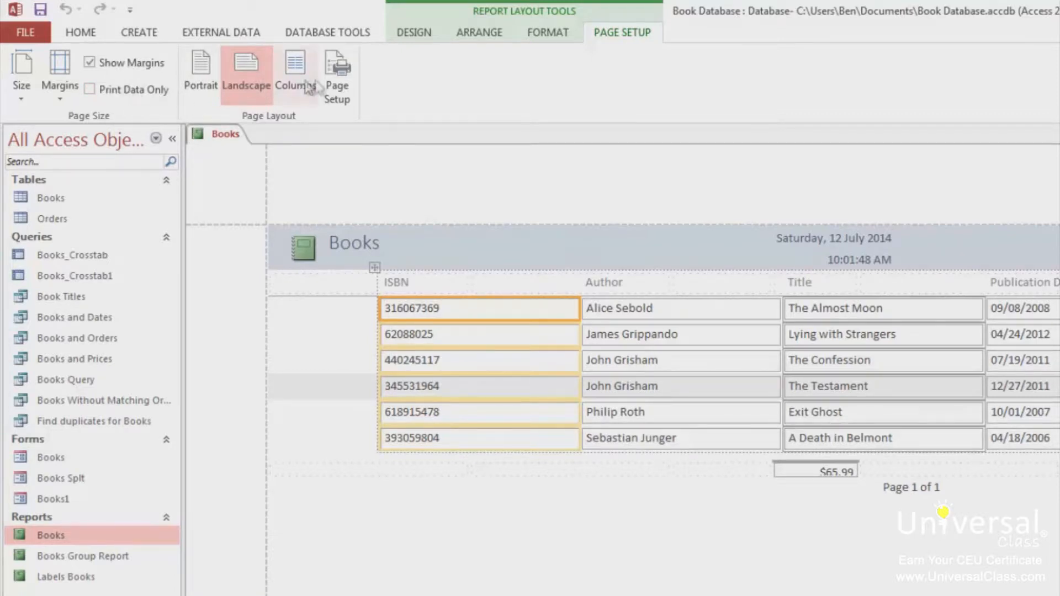
{"action": "left_click", "coordinate": [337, 83]}
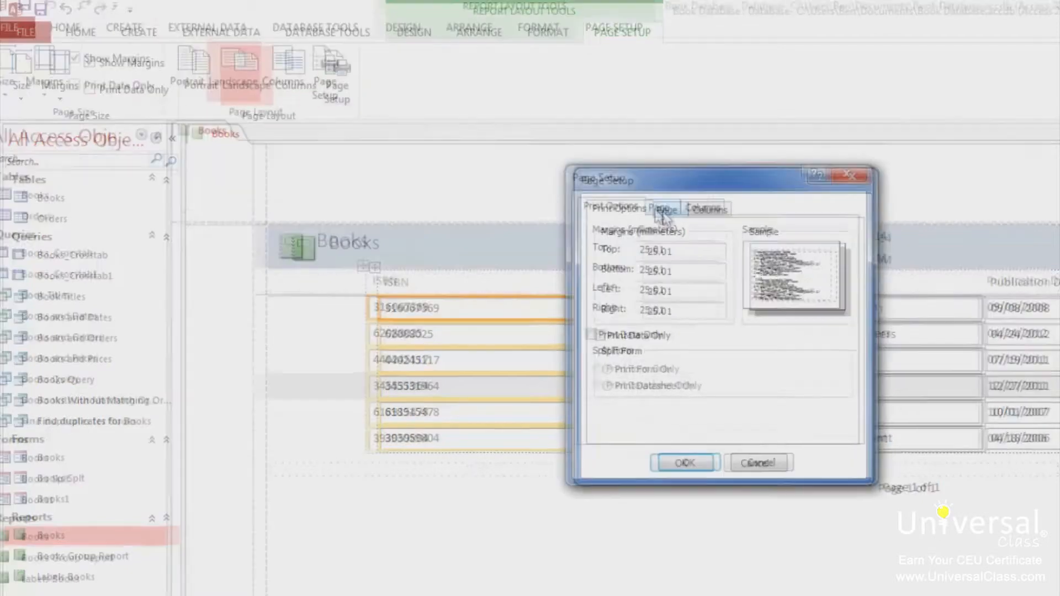
{"action": "left_click", "coordinate": [658, 209]}
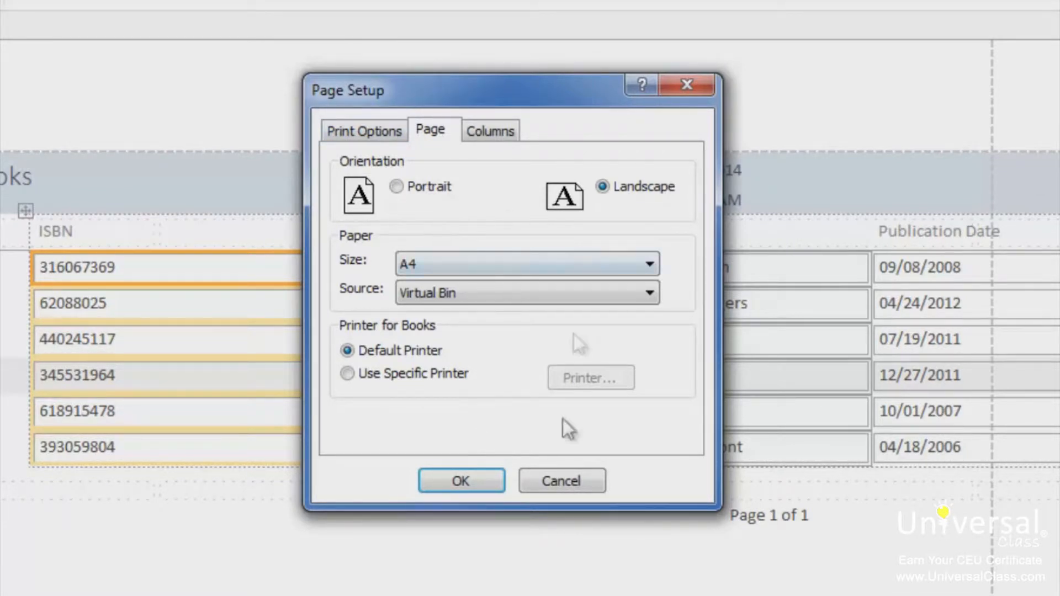
{"action": "left_click", "coordinate": [491, 131]}
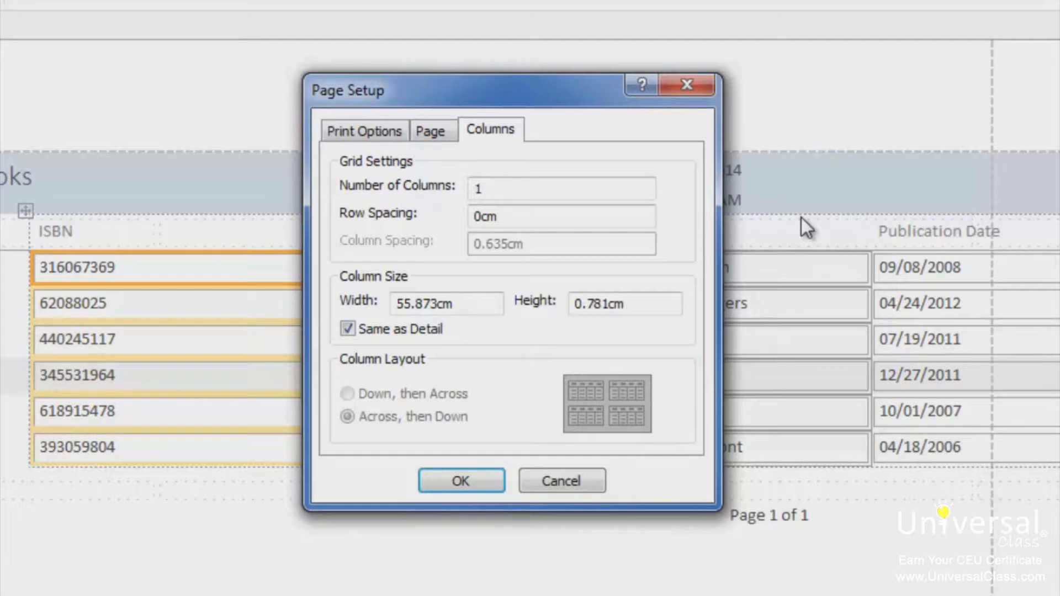
{"action": "left_click", "coordinate": [472, 480]}
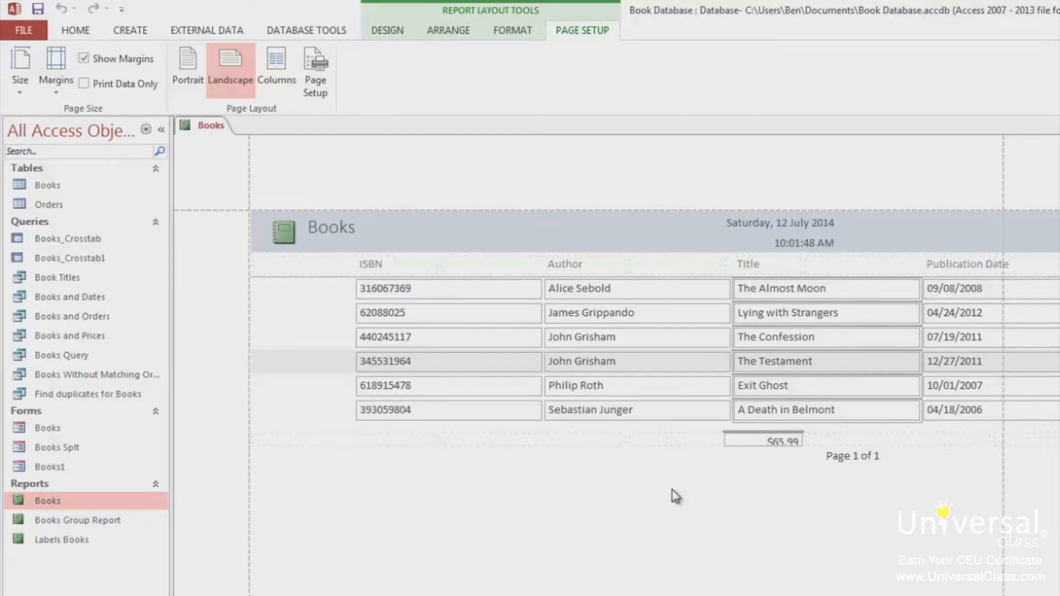
Preview the Books report as a printed page and examine its print settings without printing.
{"action": "left_click", "coordinate": [78, 32]}
{"action": "left_click", "coordinate": [16, 93]}
{"action": "left_click", "coordinate": [51, 154]}
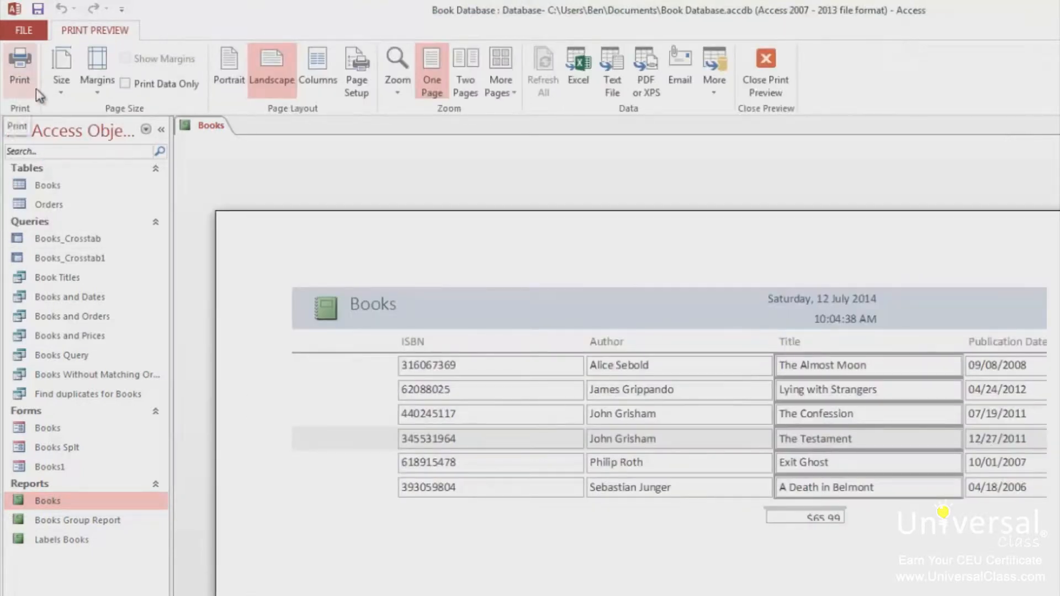
{"action": "left_click", "coordinate": [31, 90]}
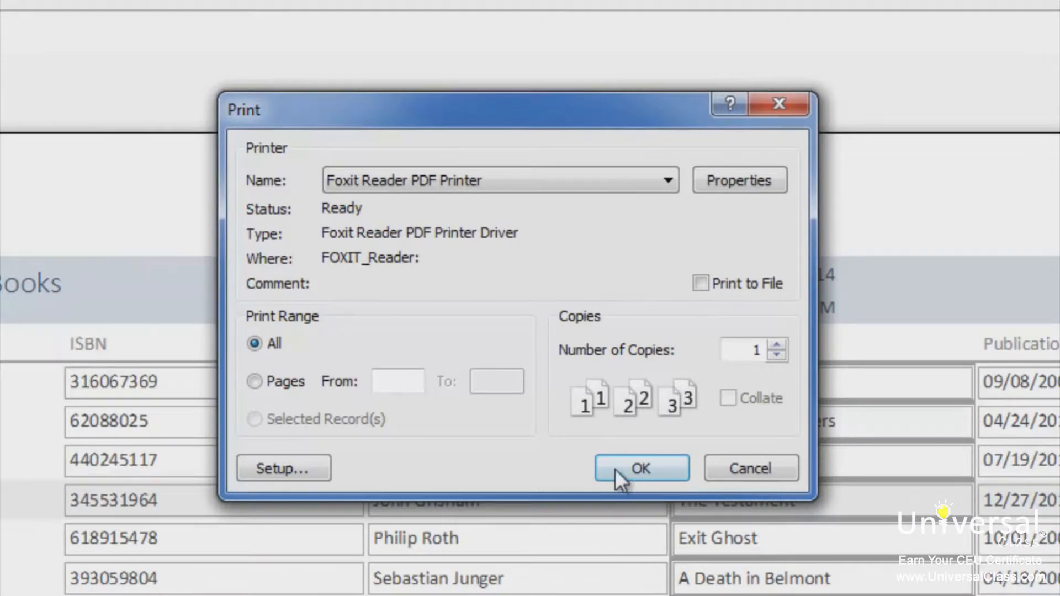
{"action": "left_click", "coordinate": [747, 470]}
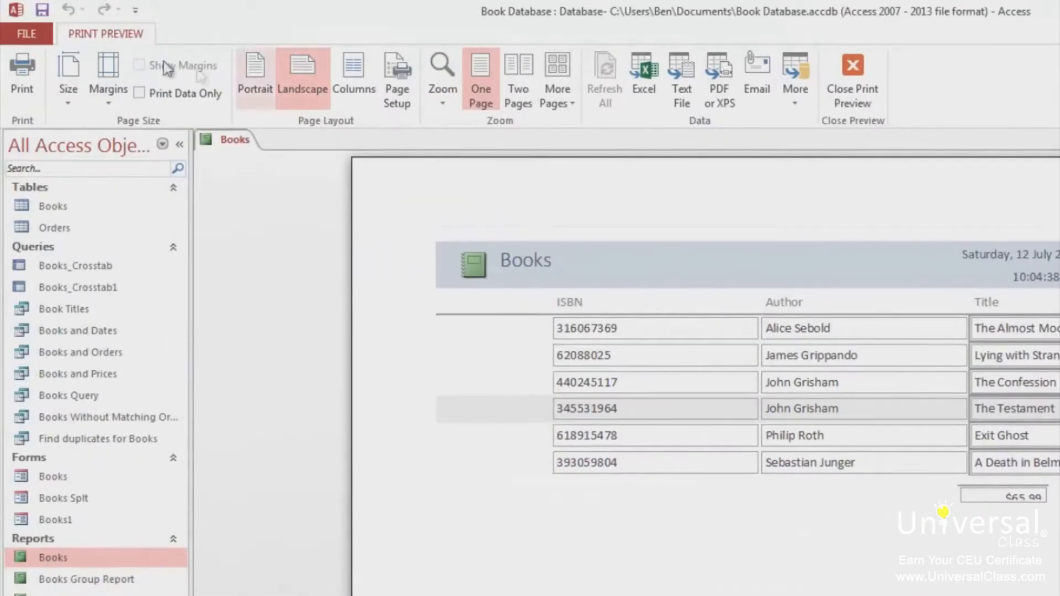
Examine the Quick Print, Print and Print Preview choices in the backstage area and return to the report.
{"action": "left_click", "coordinate": [36, 29]}
{"action": "left_click", "coordinate": [57, 250]}
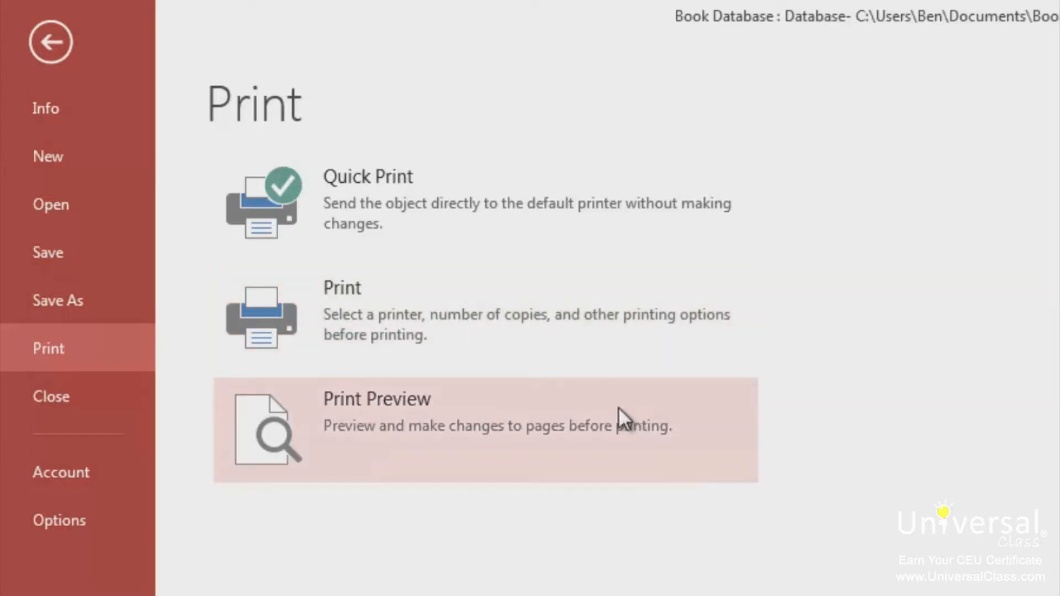
{"action": "left_click", "coordinate": [50, 42]}
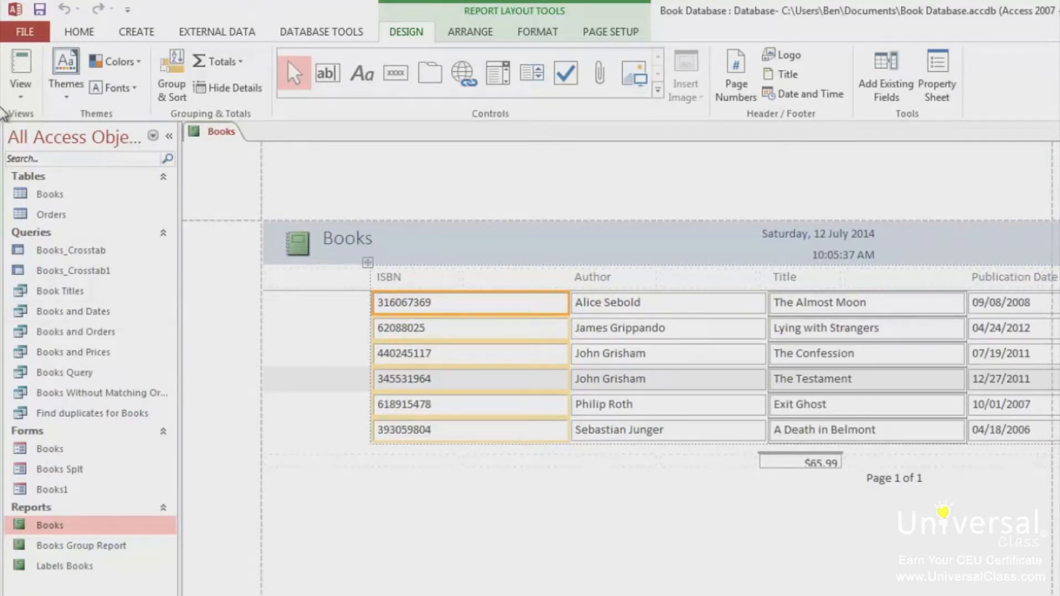
Show the Books report in Report View and export it in Excel 97 - Excel 2003 Workbook format, replacing the existing Books.xls.
{"action": "left_click", "coordinate": [20, 97]}
{"action": "left_click", "coordinate": [78, 127]}
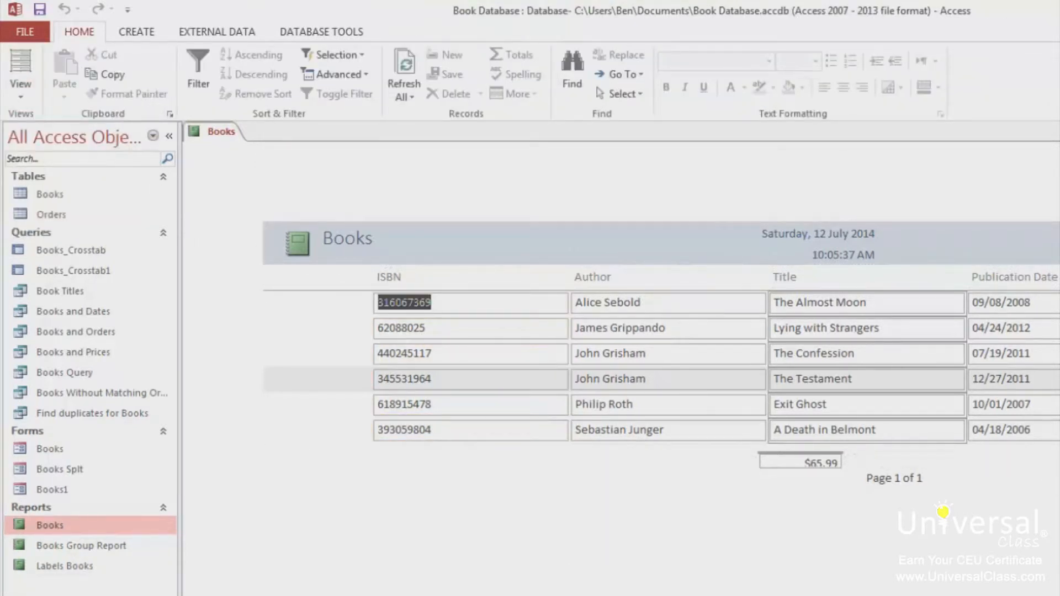
{"action": "left_click", "coordinate": [233, 35]}
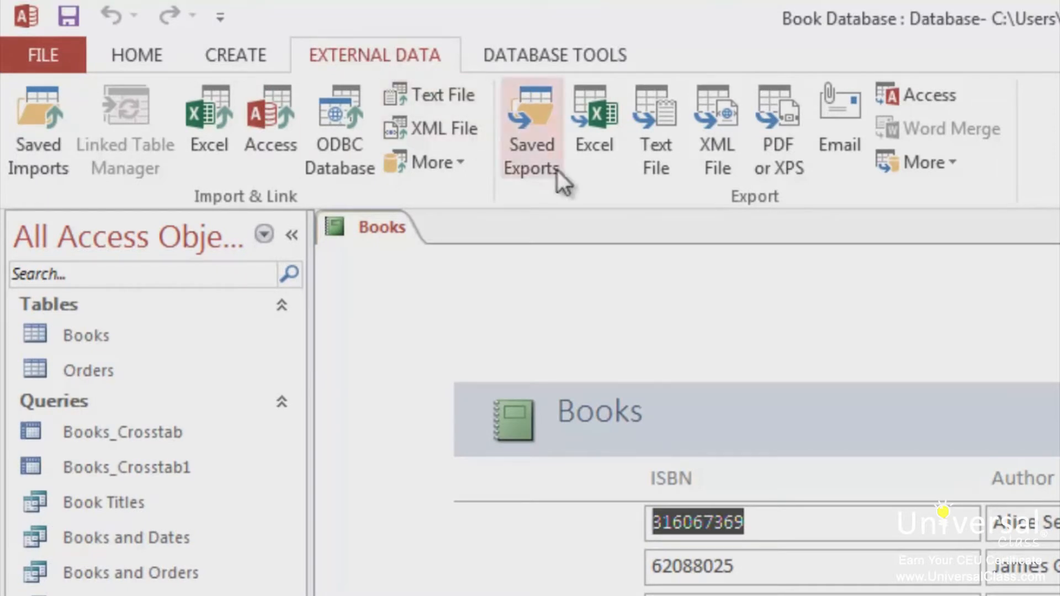
{"action": "left_click", "coordinate": [601, 159]}
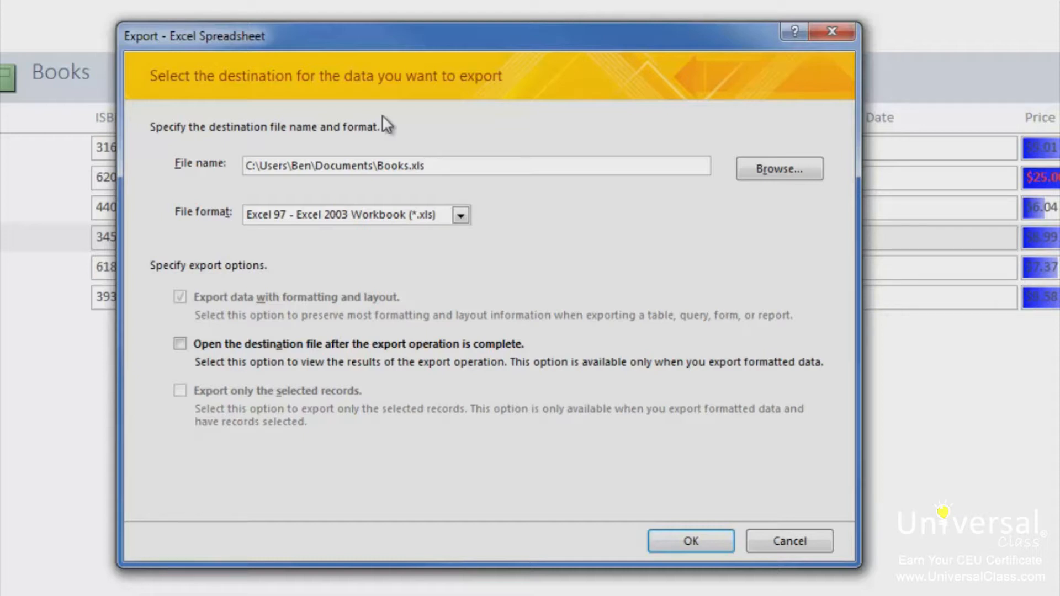
{"action": "left_click", "coordinate": [459, 218]}
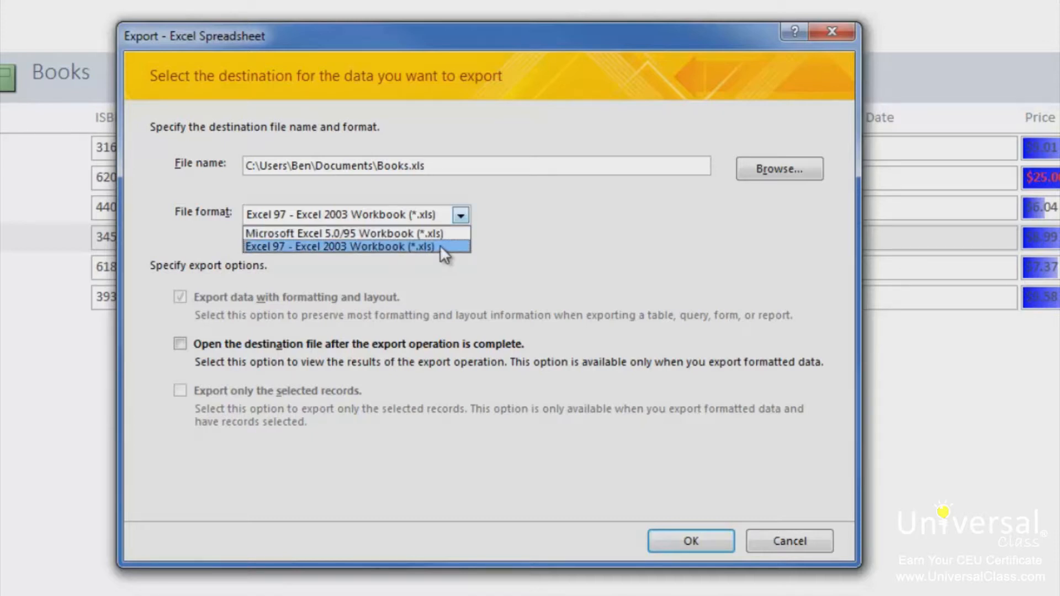
{"action": "left_click", "coordinate": [440, 247]}
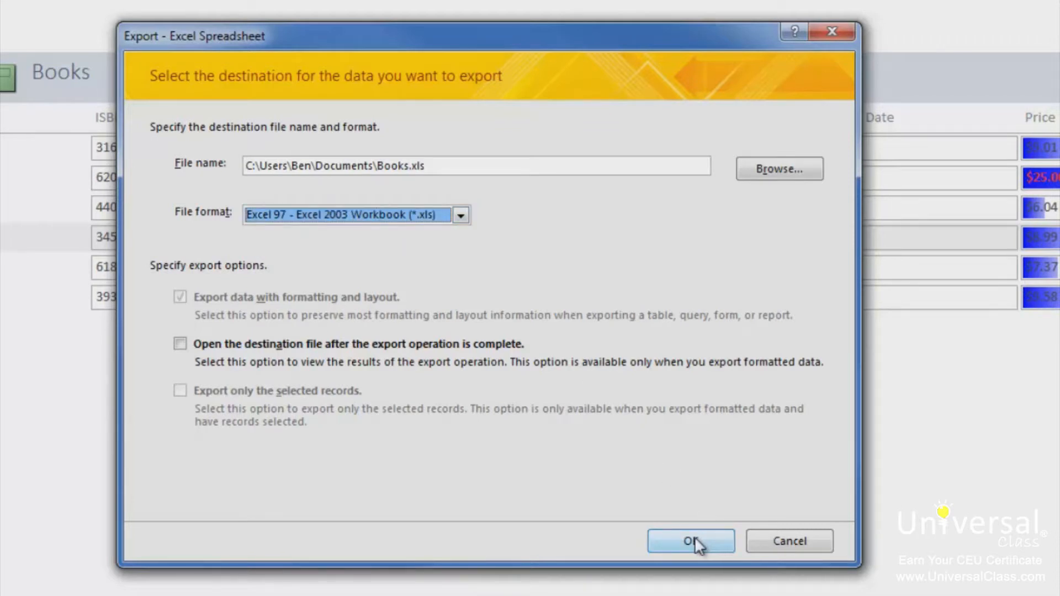
{"action": "left_click", "coordinate": [669, 538]}
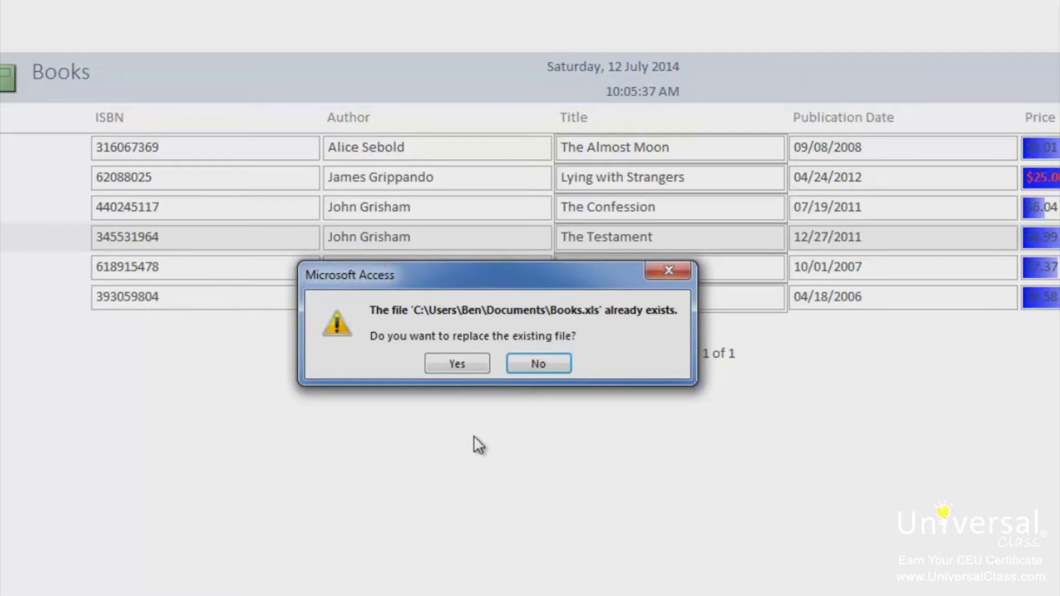
{"action": "left_click", "coordinate": [453, 365]}
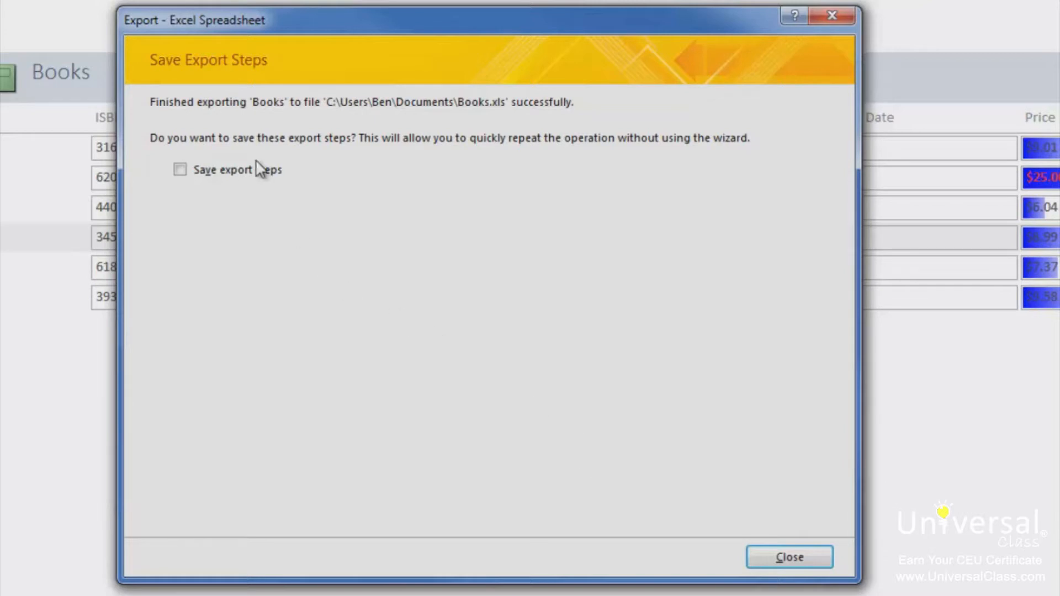
Save the export steps as Export-Books with the description "Exports data to an Excel file".
{"action": "left_click", "coordinate": [261, 176]}
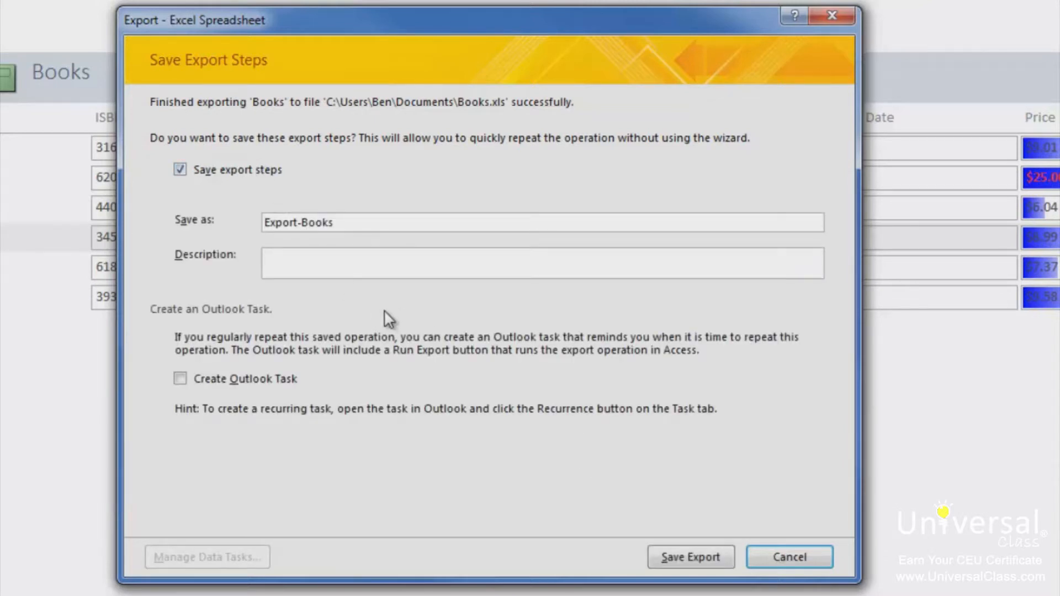
{"action": "left_click", "coordinate": [315, 261]}
{"action": "type", "text": "Exports data to an Excel file"}
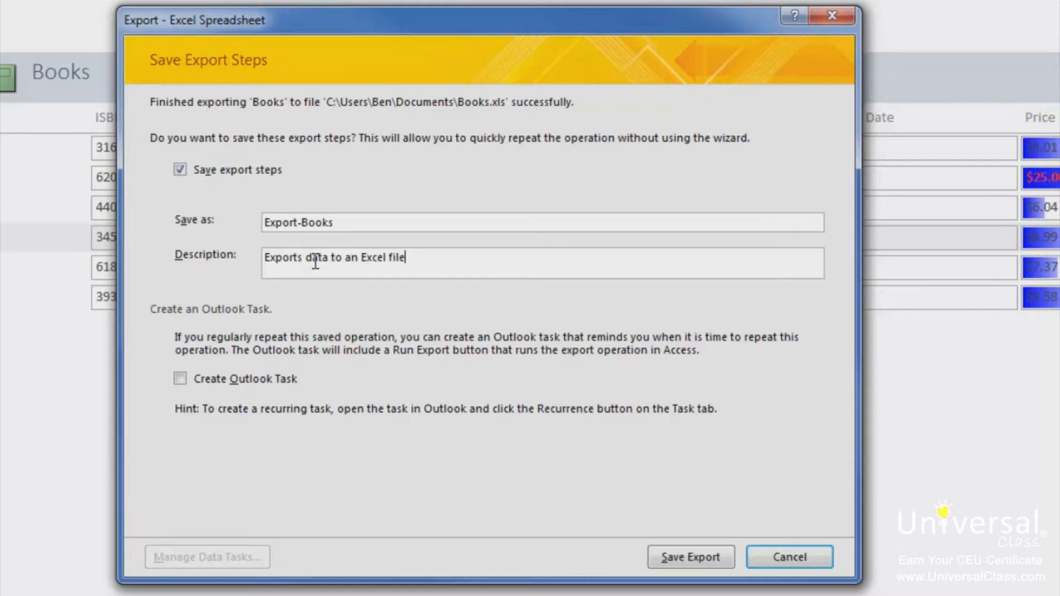
{"action": "left_click", "coordinate": [679, 556]}
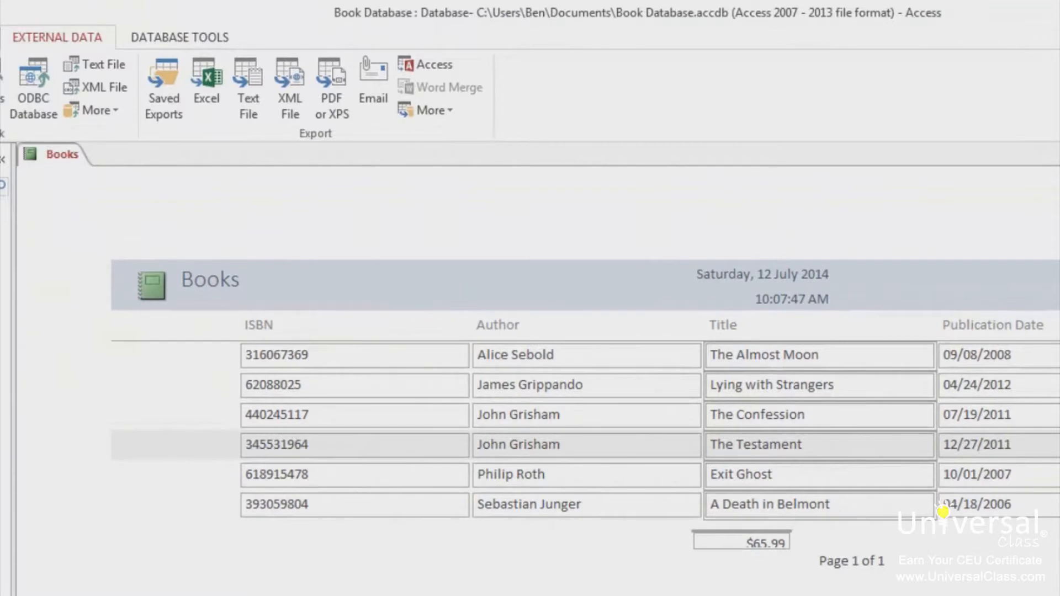
Export the Books report to the text file Books.txt with Windows (default) encoding, replacing the existing file.
{"action": "left_click", "coordinate": [247, 110]}
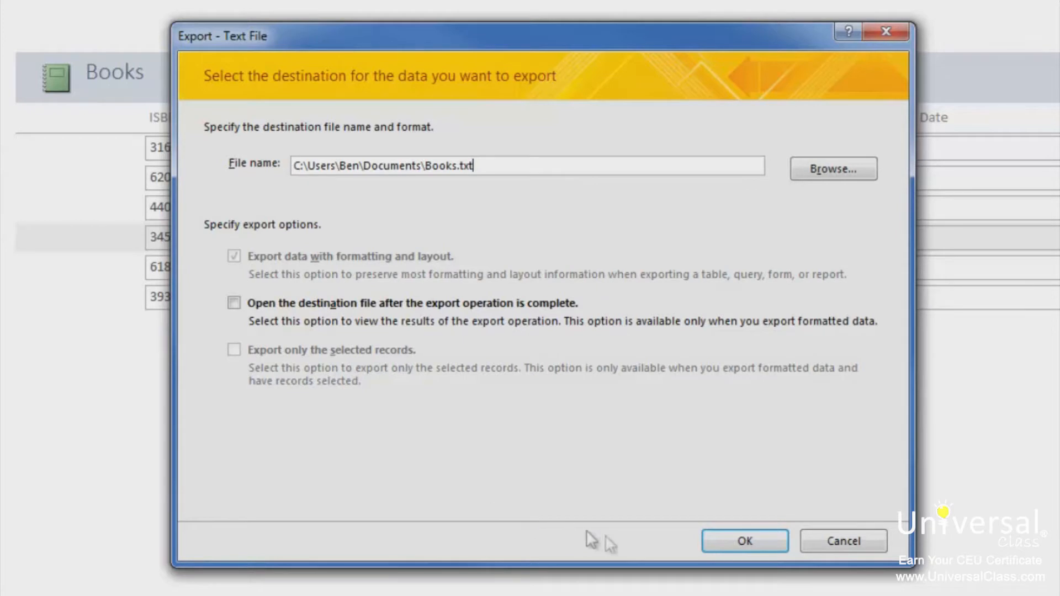
{"action": "left_click", "coordinate": [735, 550]}
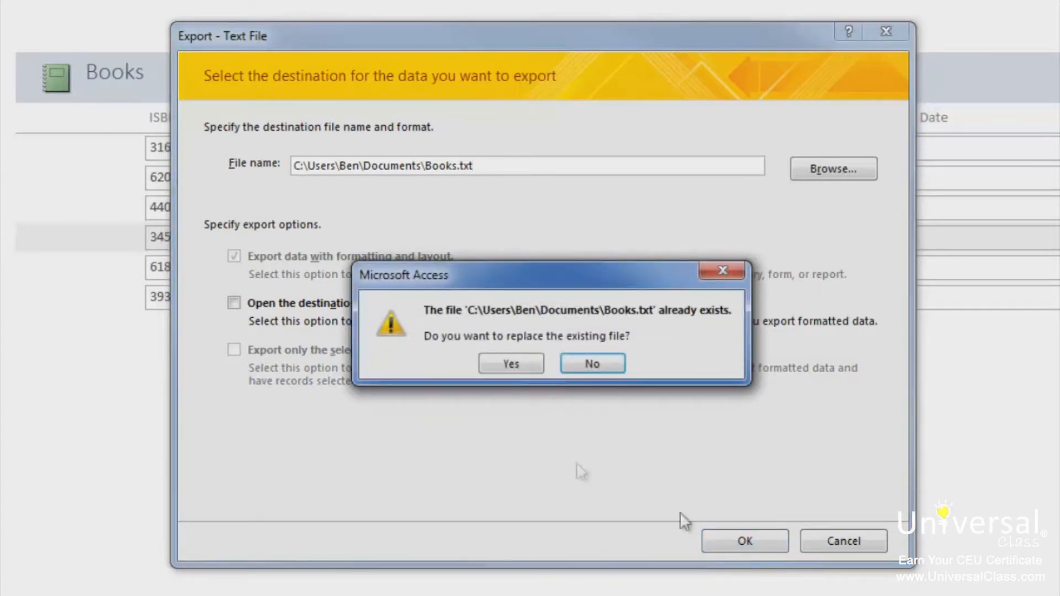
{"action": "left_click", "coordinate": [497, 364]}
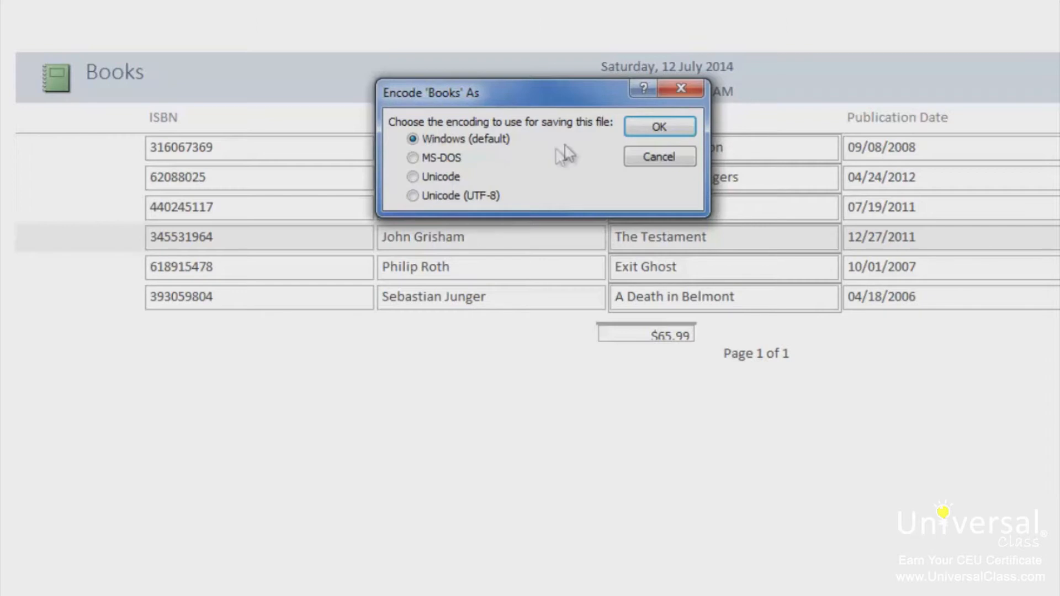
{"action": "left_click", "coordinate": [642, 129]}
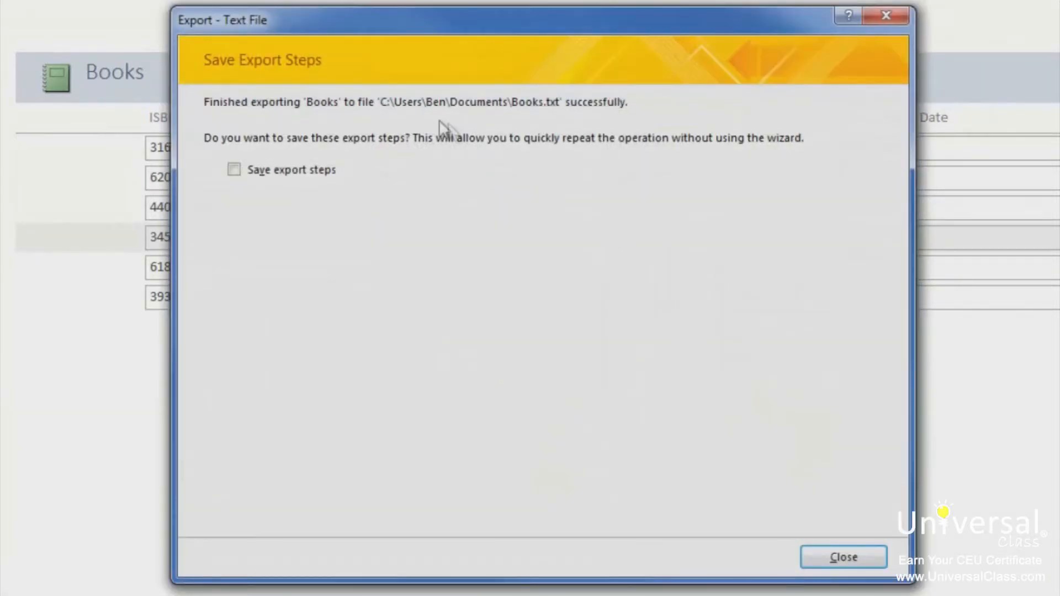
Save the text export steps as Export-Books-Text with the description "Exports the data to a text file".
{"action": "left_click", "coordinate": [306, 166]}
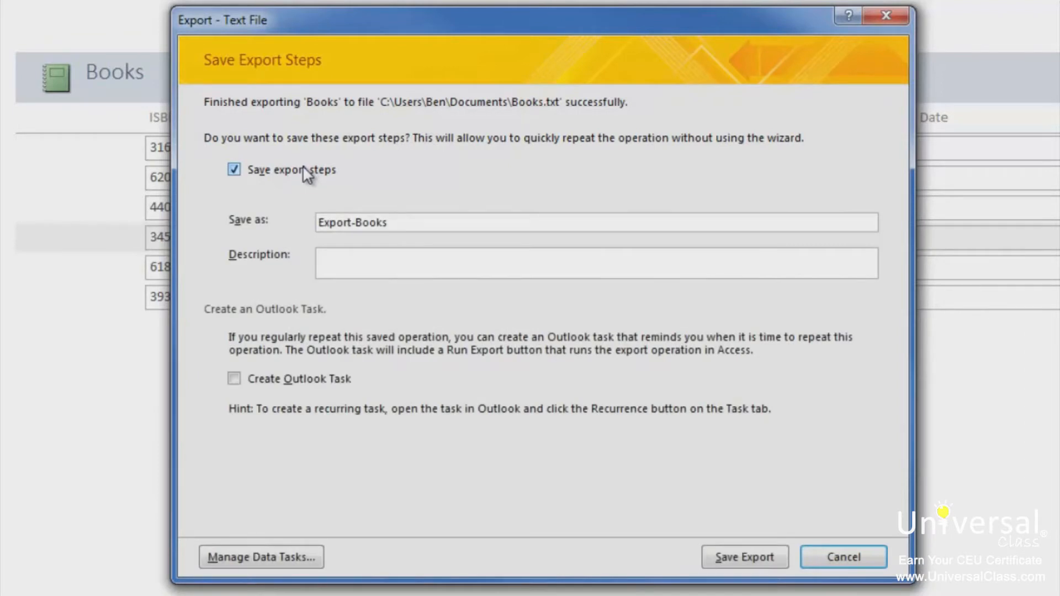
{"action": "left_click", "coordinate": [417, 265]}
{"action": "type", "text": "Exports the data to a t"}
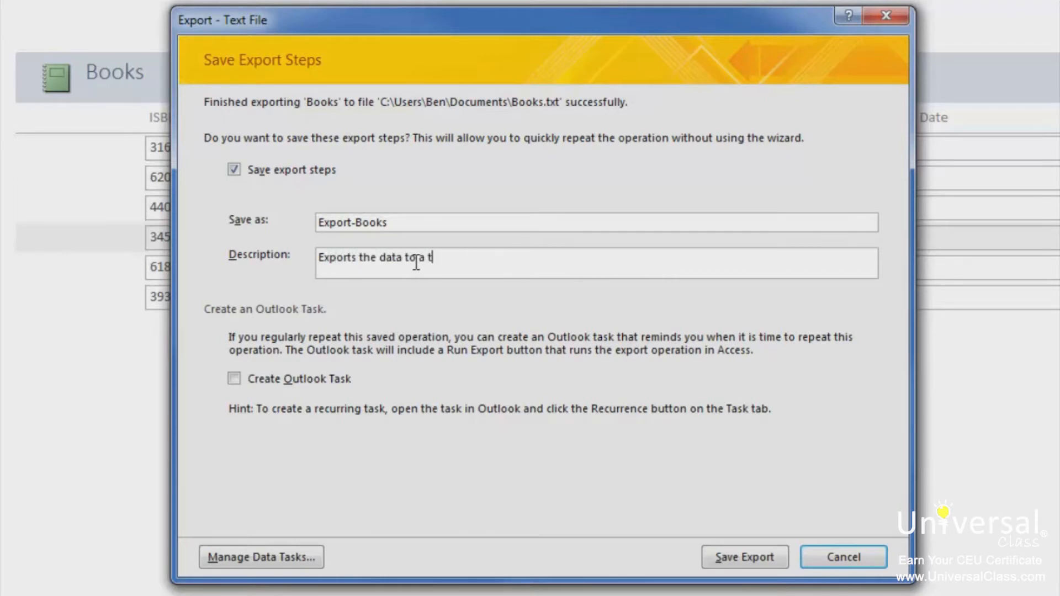
{"action": "type", "text": "ext file"}
{"action": "left_click", "coordinate": [733, 556]}
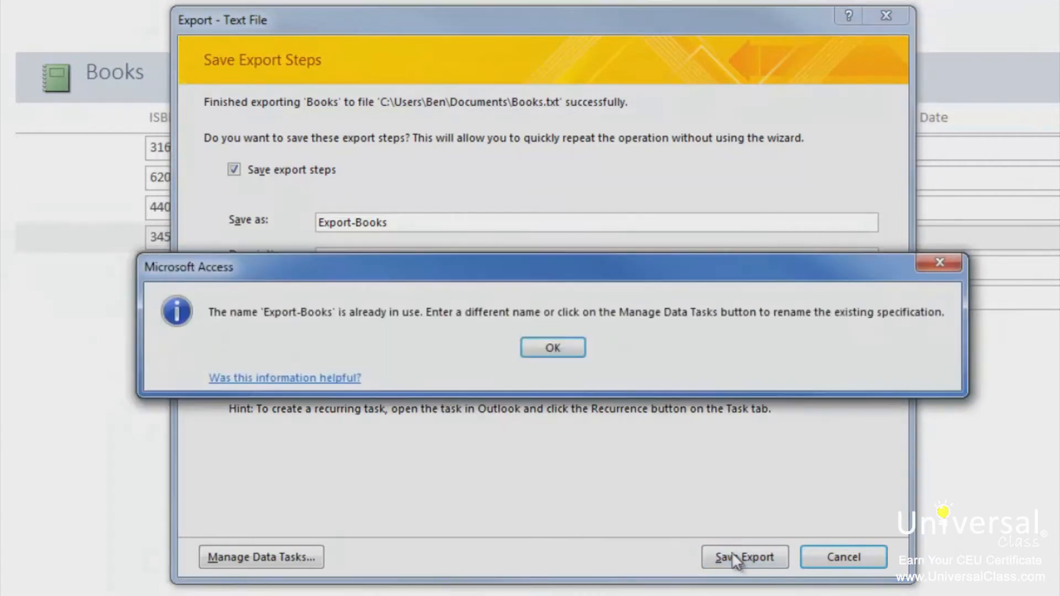
{"action": "left_click", "coordinate": [570, 353]}
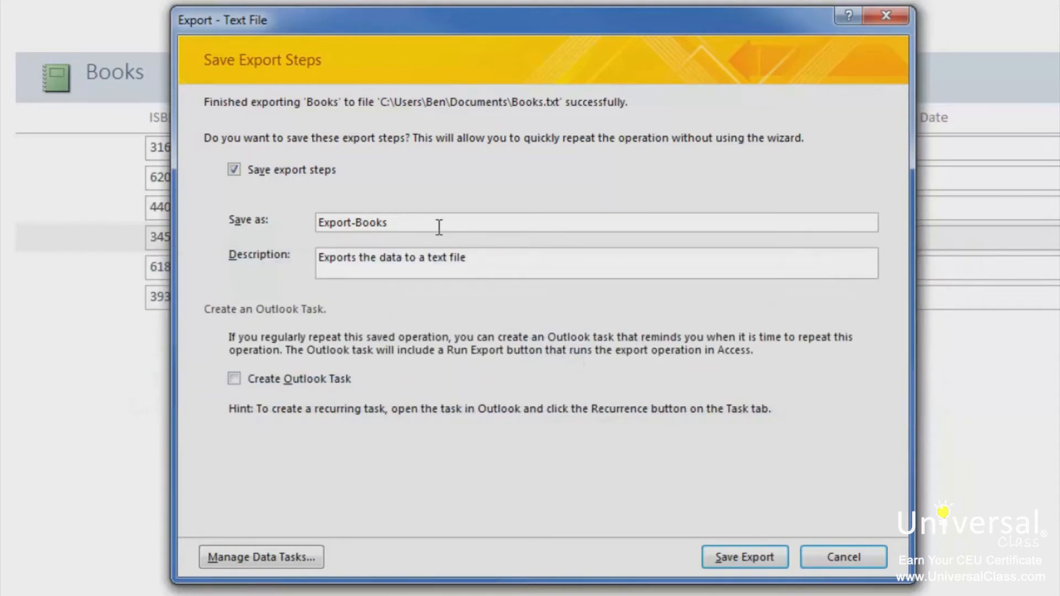
{"action": "type", "text": "-Text"}
{"action": "left_click", "coordinate": [724, 556]}
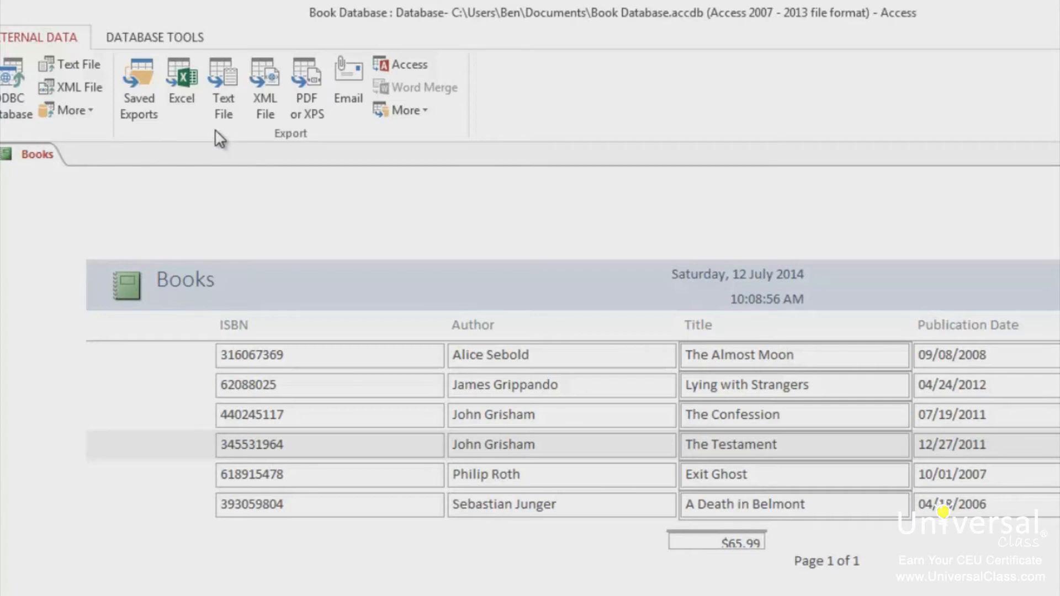
Export the Books report as XML data only to Books.xml, saving the report first and replacing the existing file.
{"action": "left_click", "coordinate": [277, 113]}
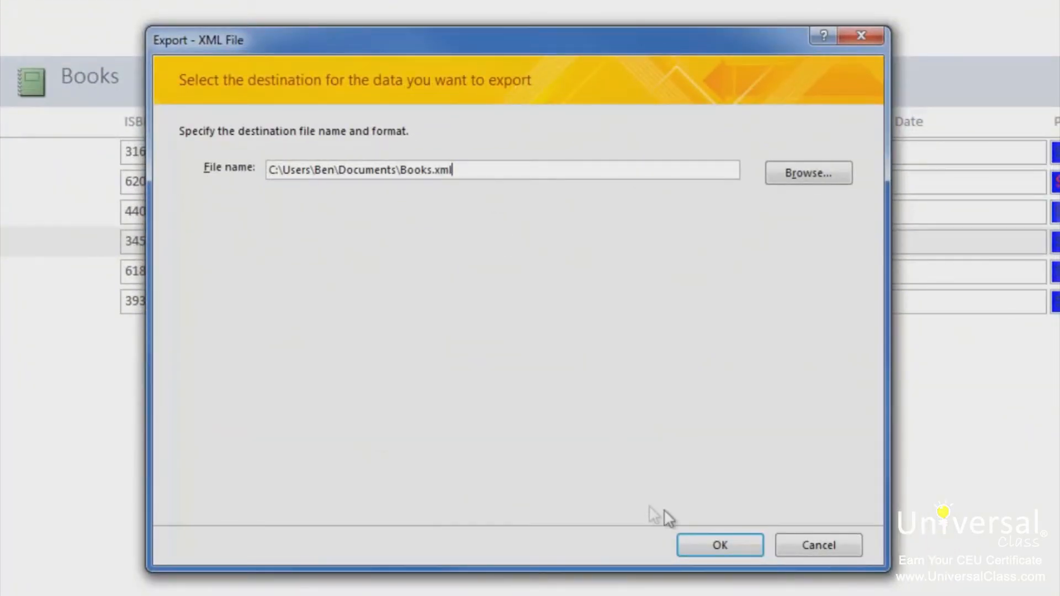
{"action": "left_click", "coordinate": [721, 547]}
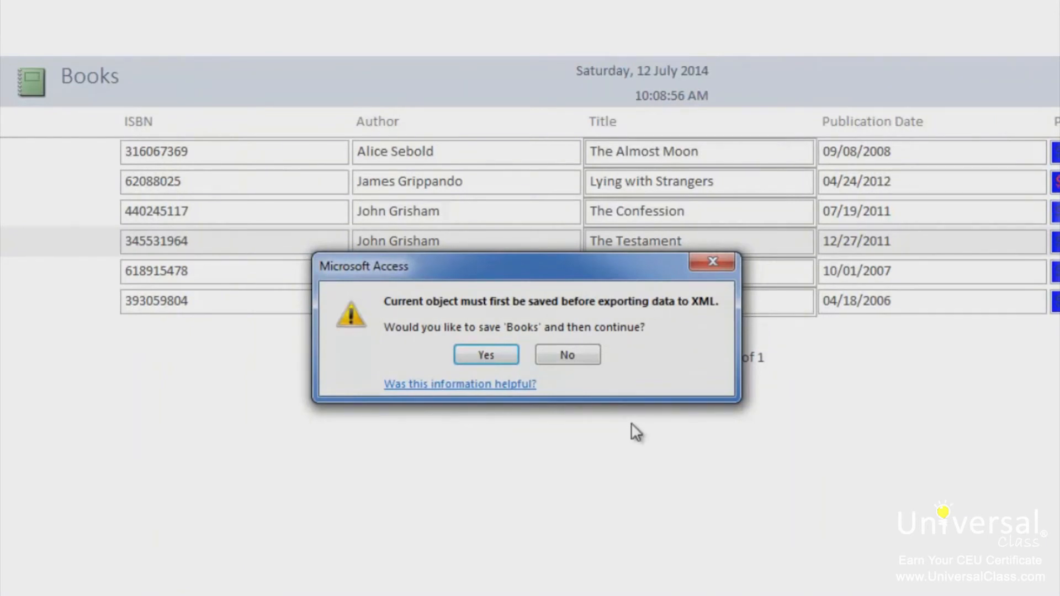
{"action": "left_click", "coordinate": [480, 356]}
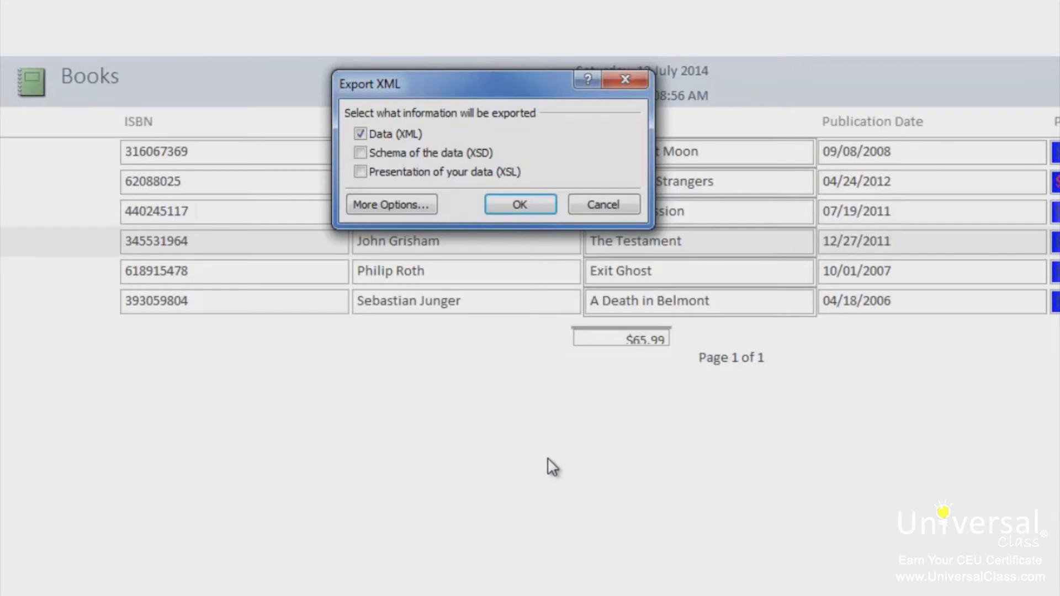
{"action": "left_click", "coordinate": [525, 207]}
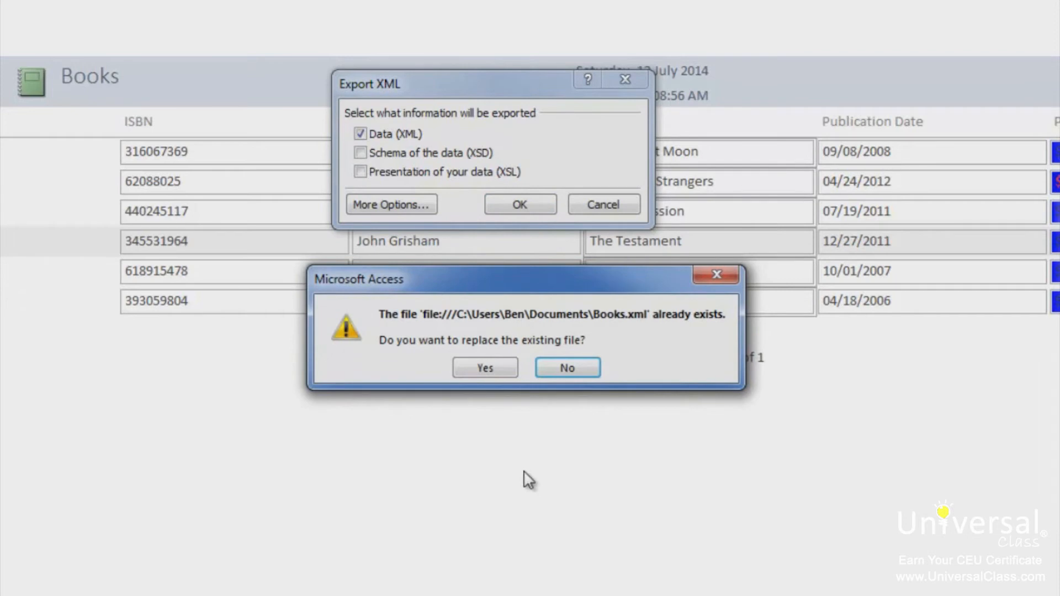
{"action": "left_click", "coordinate": [491, 370]}
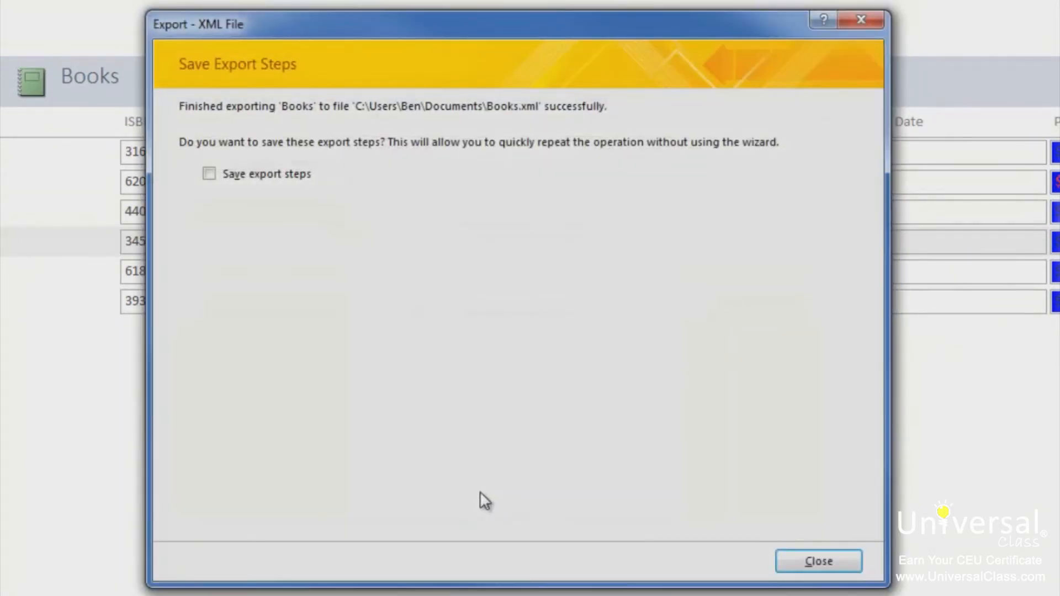
Save the XML export steps as Export-Books-XML with the description "Exports the data to an XML file".
{"action": "left_click", "coordinate": [248, 173]}
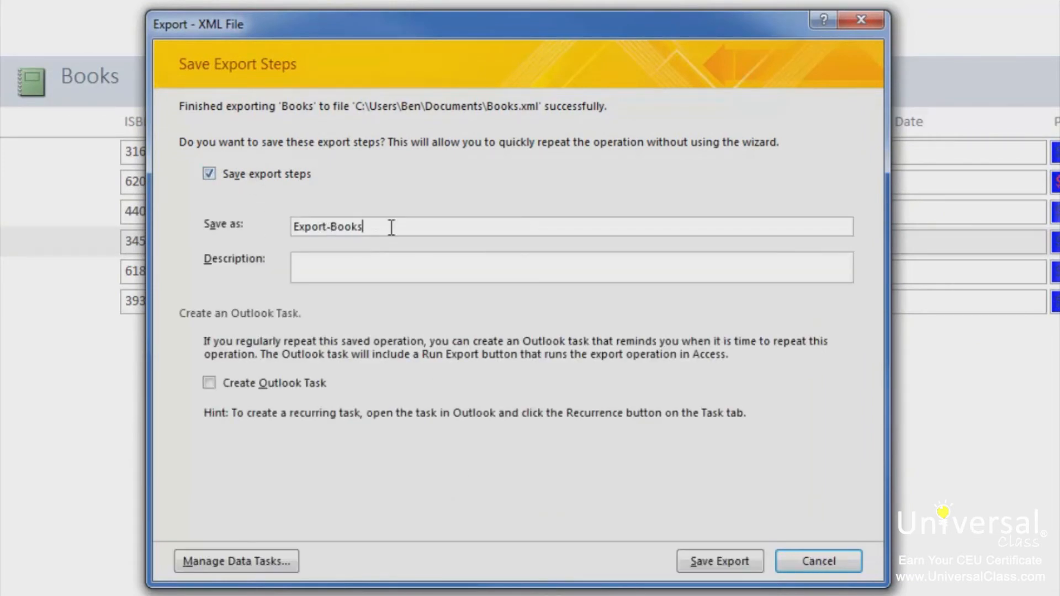
{"action": "type", "text": "-XML"}
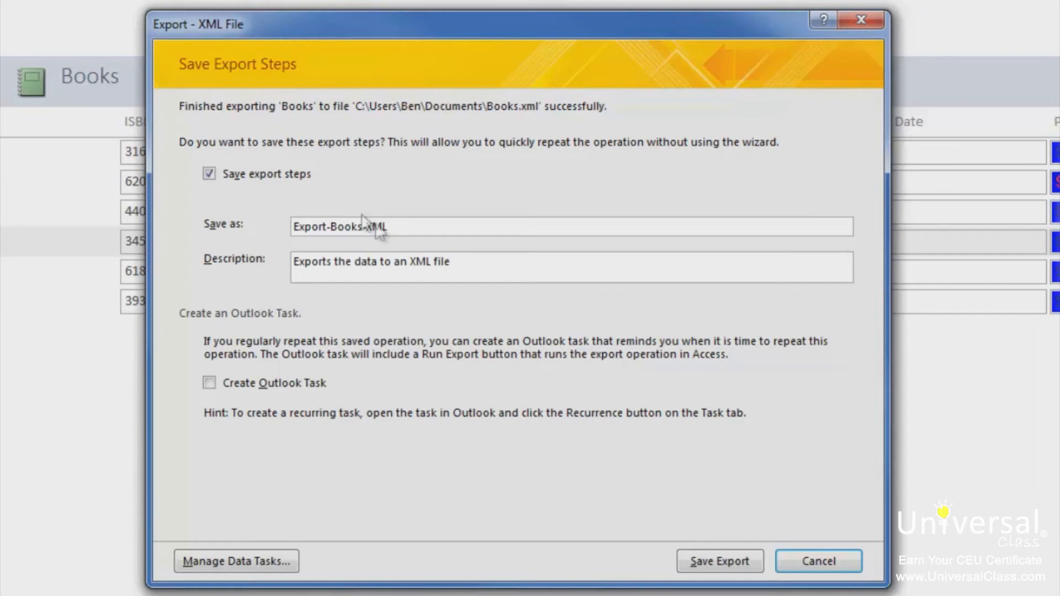
{"action": "left_click", "coordinate": [727, 554]}
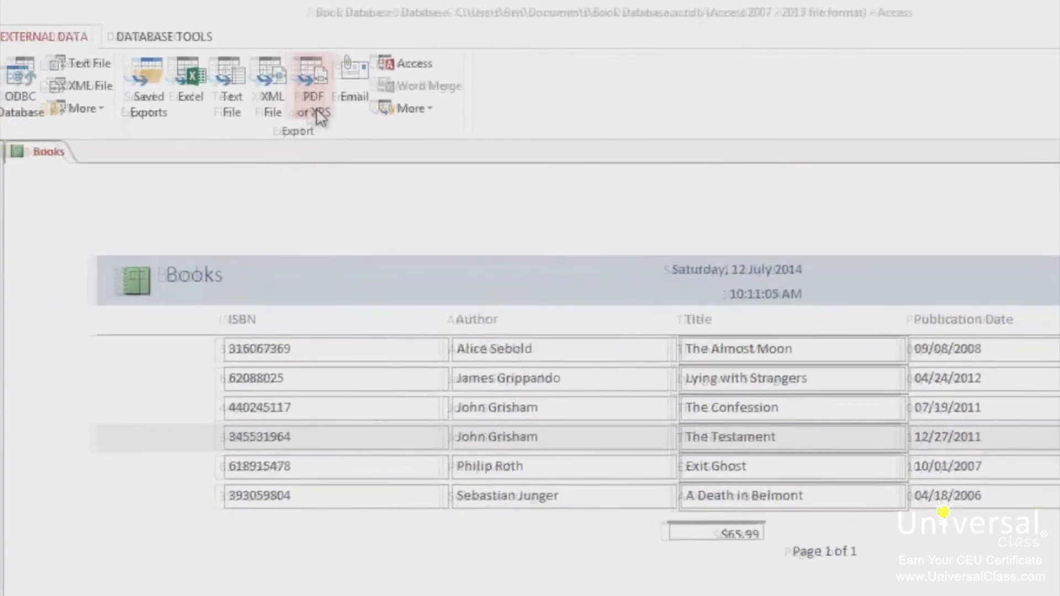
Publish the Books report as a minimum-size PDF named Books Report, without saving the export steps.
{"action": "left_click", "coordinate": [318, 117]}
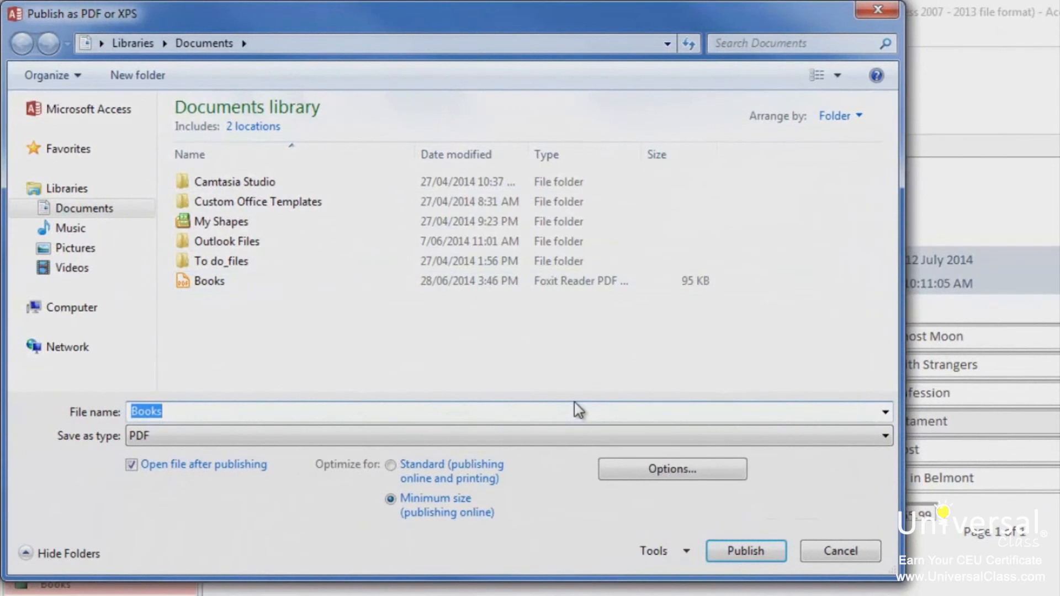
{"action": "left_click", "coordinate": [225, 410]}
{"action": "type", "text": "Report"}
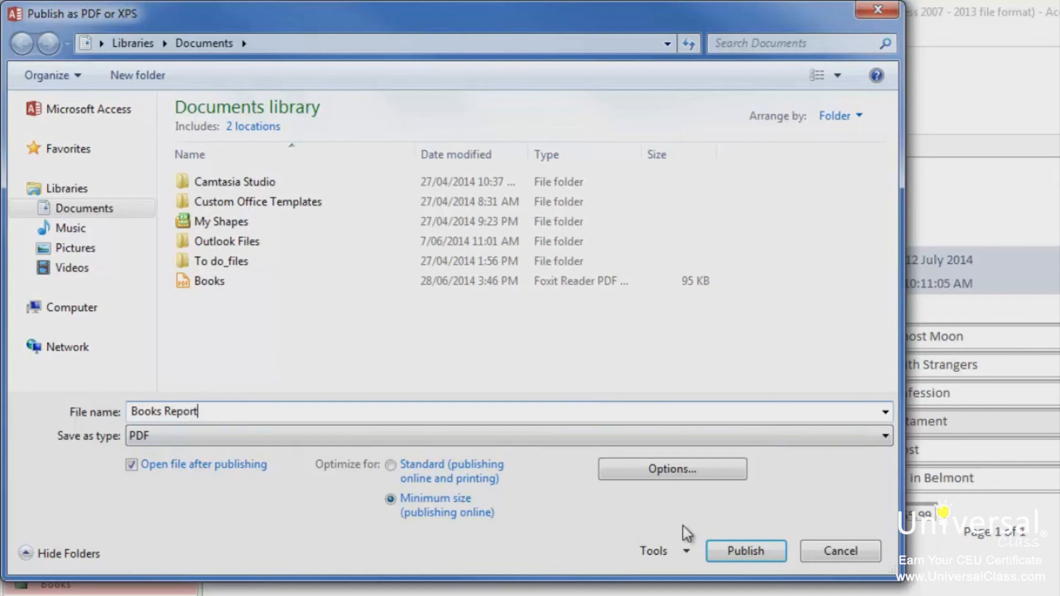
{"action": "left_click", "coordinate": [756, 552]}
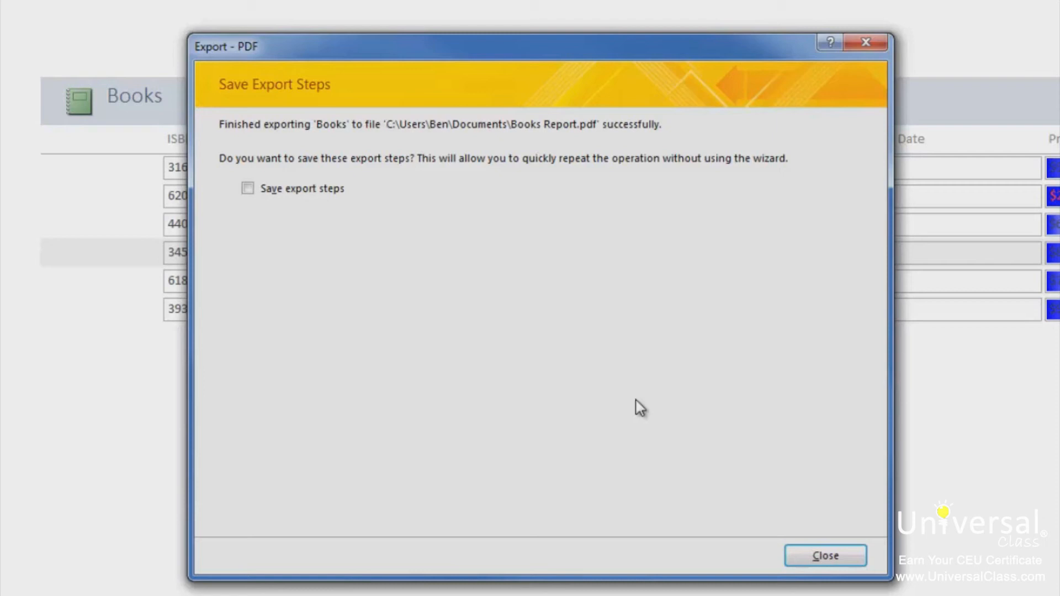
{"action": "left_click", "coordinate": [826, 558]}
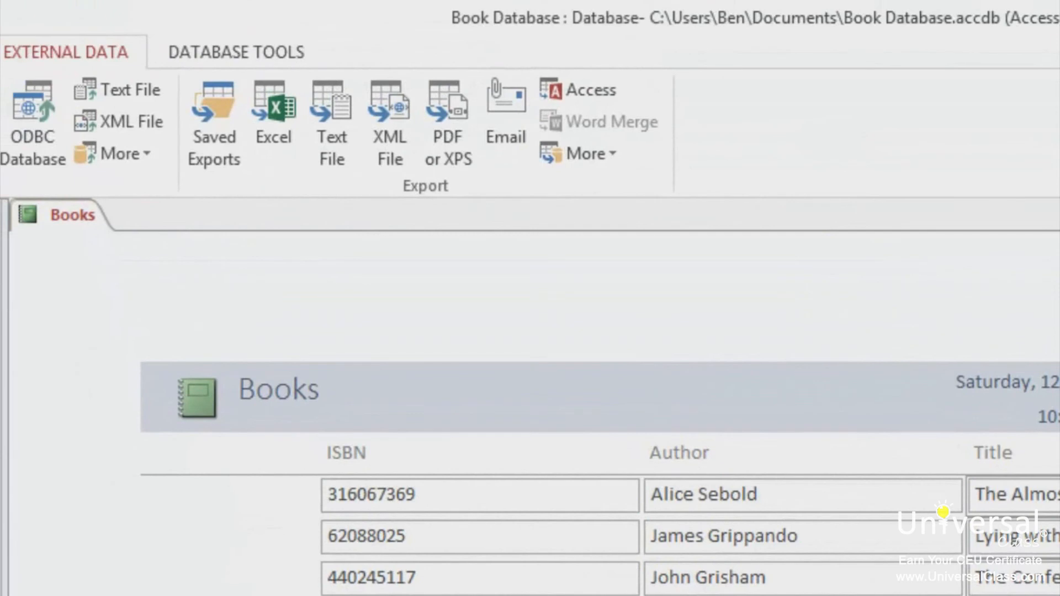
Examine the additional export formats and review the saved exports, including the editable description of Export-Books, without changing anything.
{"action": "left_click", "coordinate": [616, 149]}
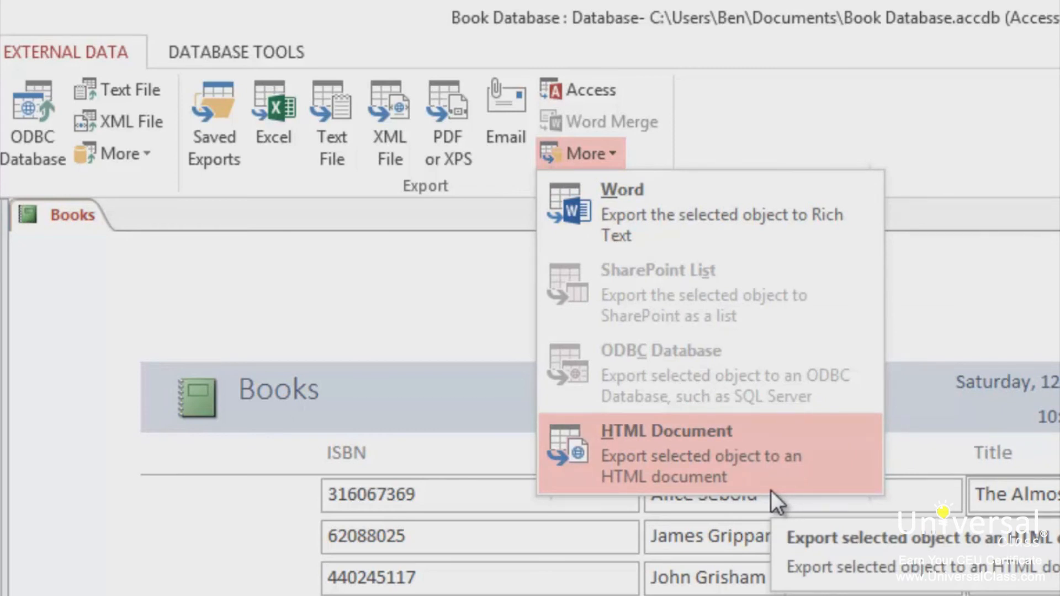
{"action": "left_click", "coordinate": [998, 118]}
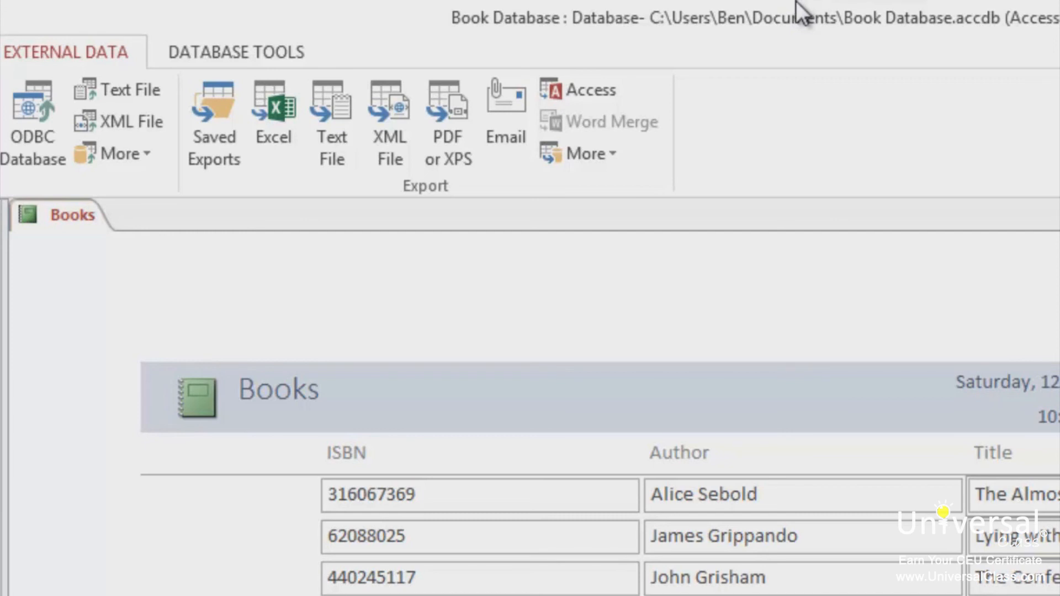
{"action": "left_click", "coordinate": [221, 147]}
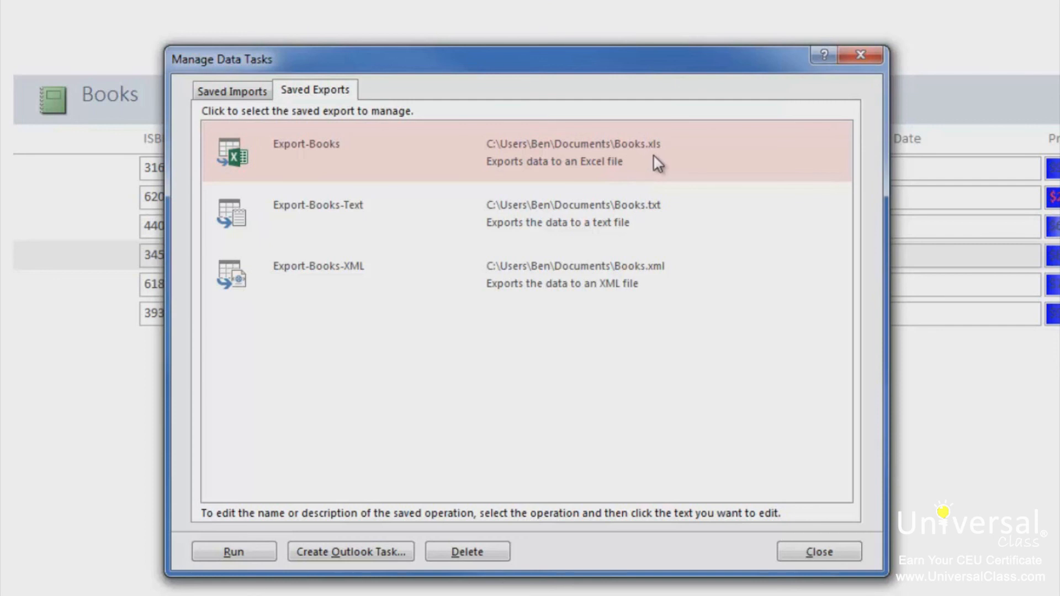
{"action": "left_click", "coordinate": [569, 163]}
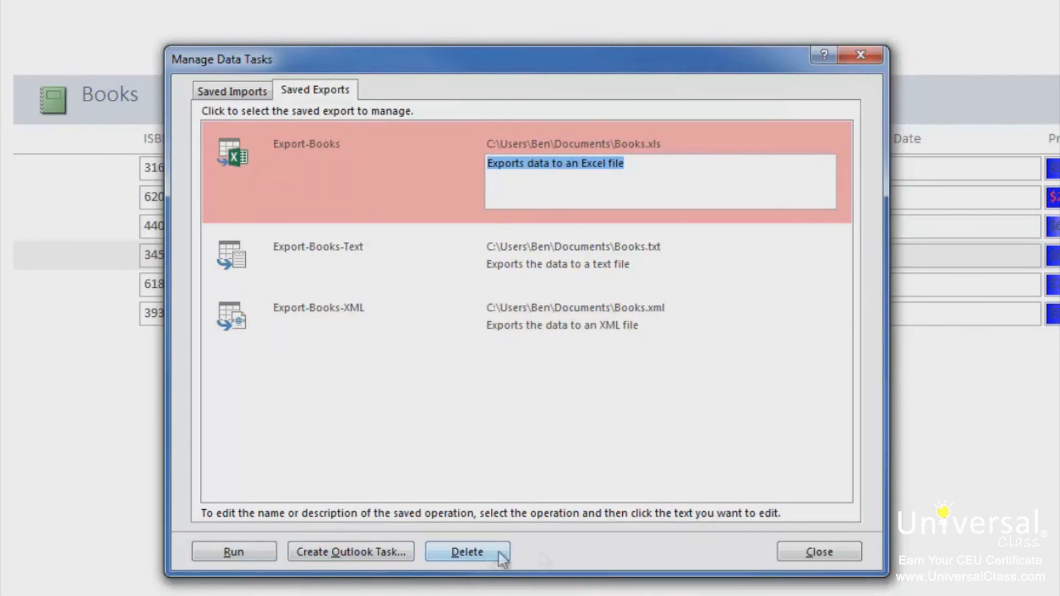
{"action": "left_click", "coordinate": [819, 552]}
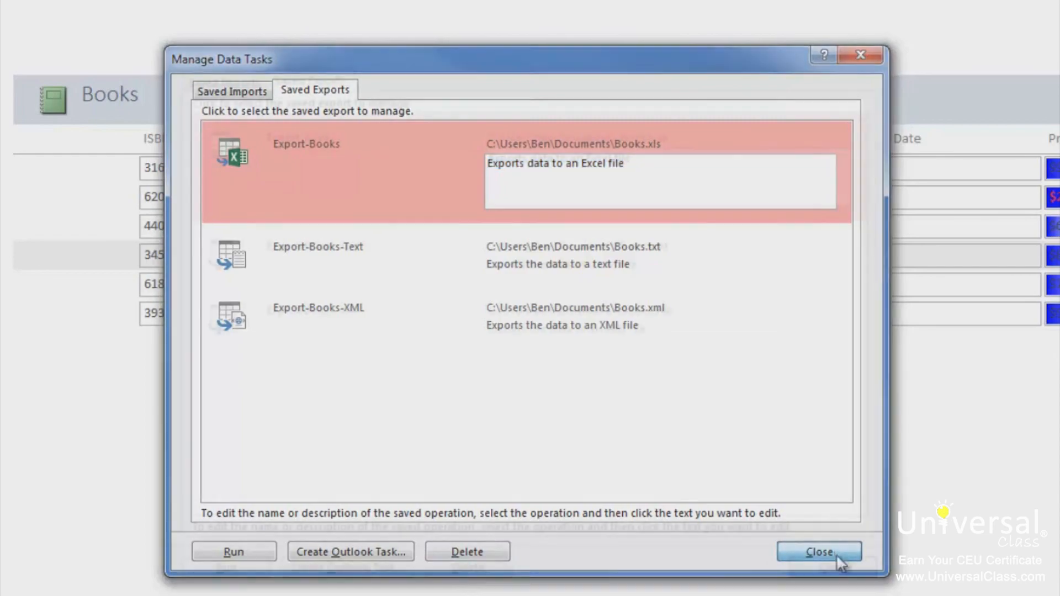